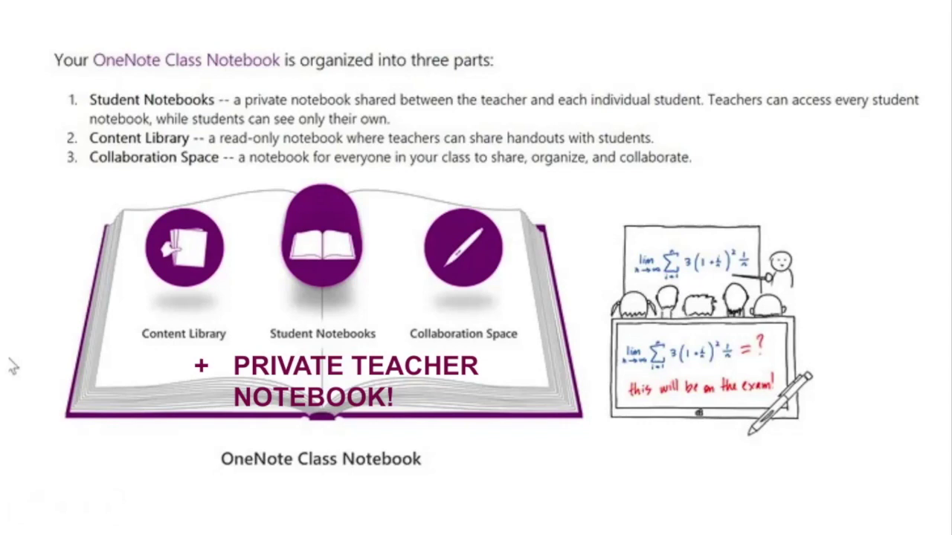
Leave the slideshow and view the list of available notebooks, staying in the Math notebook.
{"action": "key", "text": "Escape"}
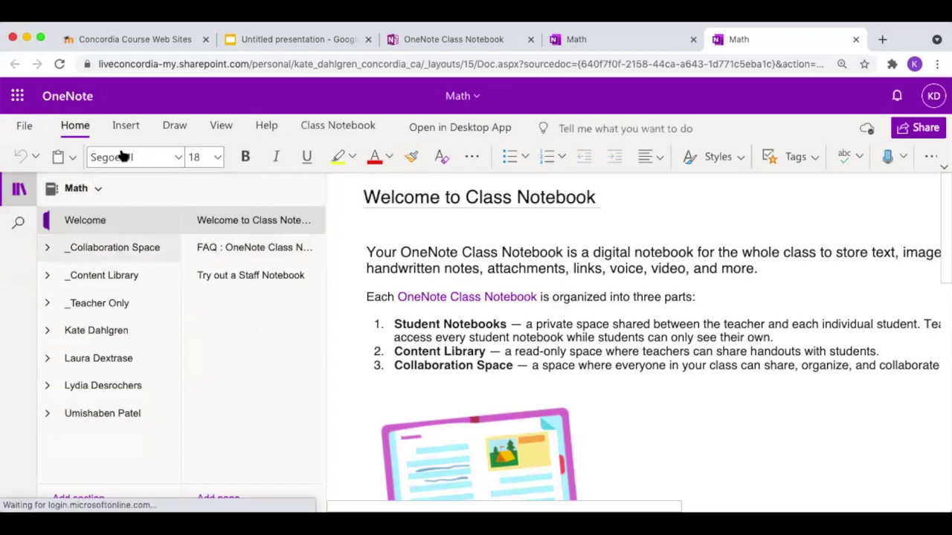
{"action": "left_click", "coordinate": [99, 191]}
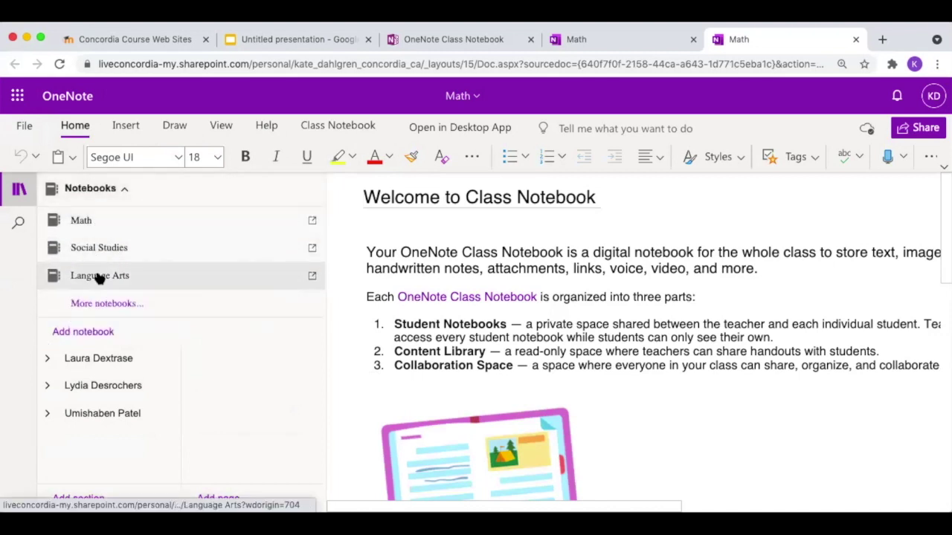
{"action": "left_click", "coordinate": [124, 195]}
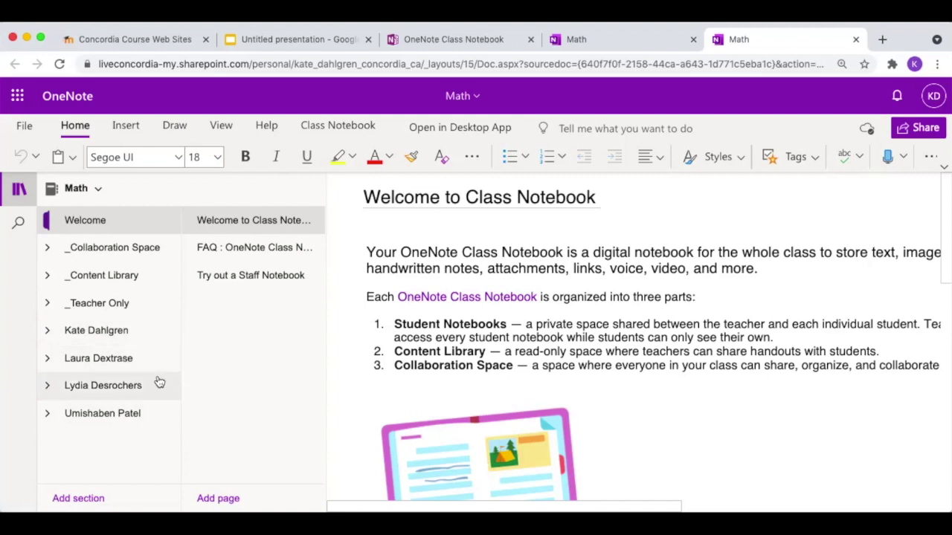
Add a page titled "Test page" to the Class Notes section of the first student's notebook.
{"action": "left_click", "coordinate": [47, 333]}
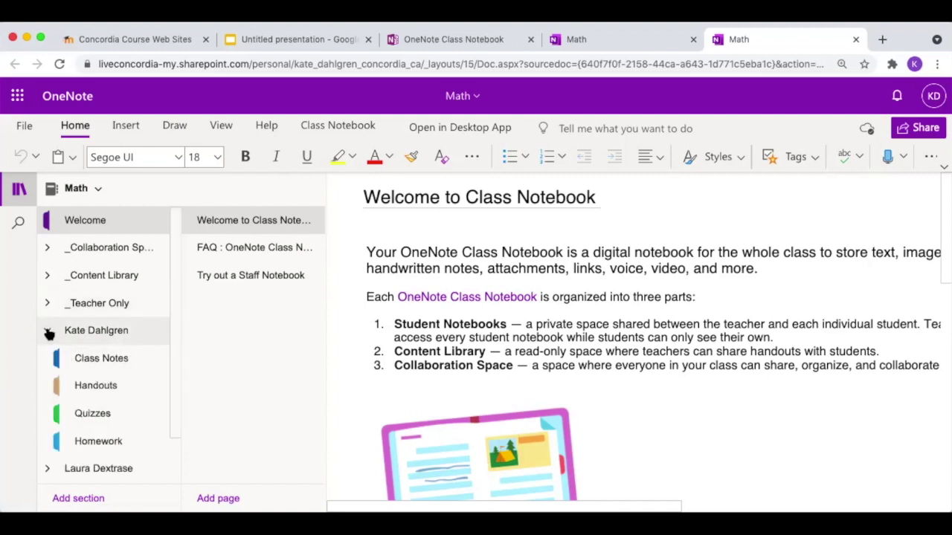
{"action": "left_click", "coordinate": [116, 364]}
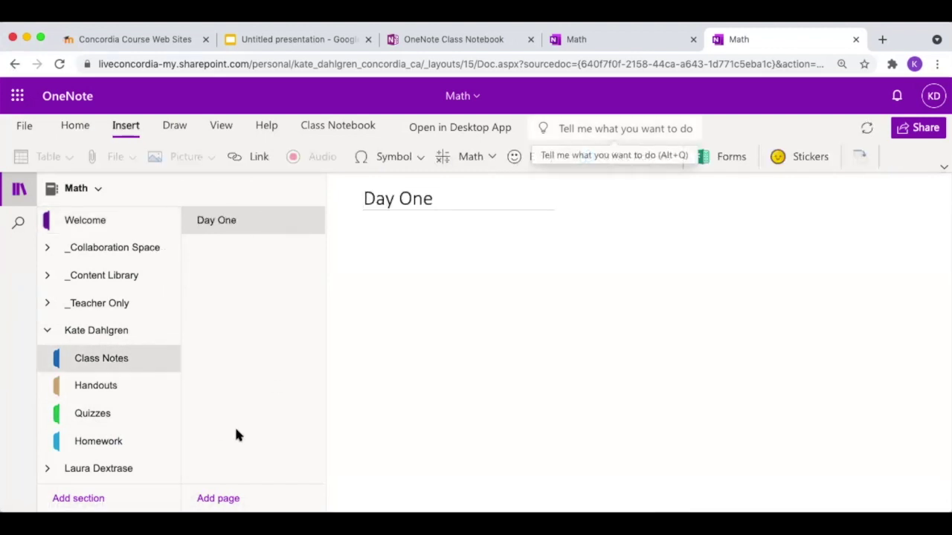
{"action": "left_click", "coordinate": [214, 499]}
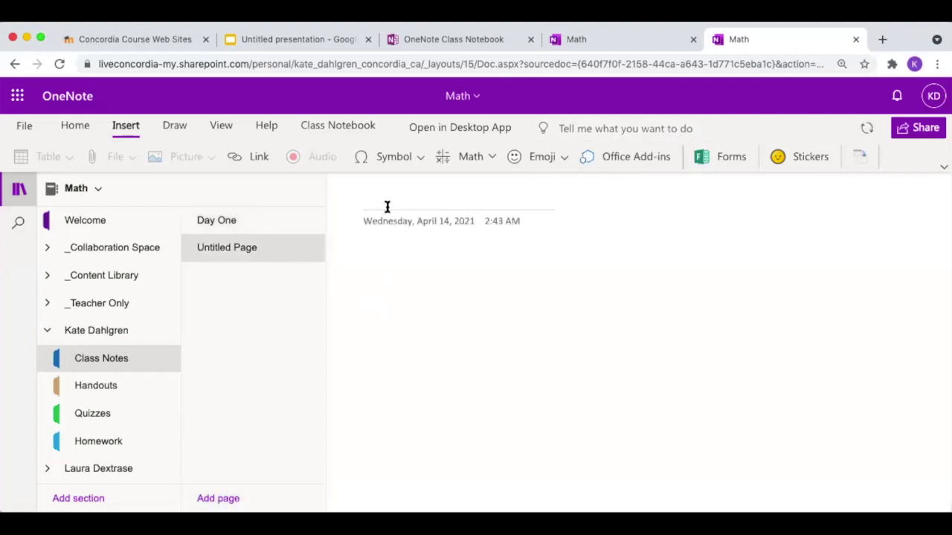
{"action": "type", "text": "test lag"}
{"action": "type", "text": "e"}
{"action": "key", "text": "BackSpace"}
{"action": "key", "text": "BackSpace"}
{"action": "key", "text": "BackSpace"}
{"action": "key", "text": "BackSpace"}
{"action": "type", "text": "page"}
{"action": "left_click", "coordinate": [384, 275]}
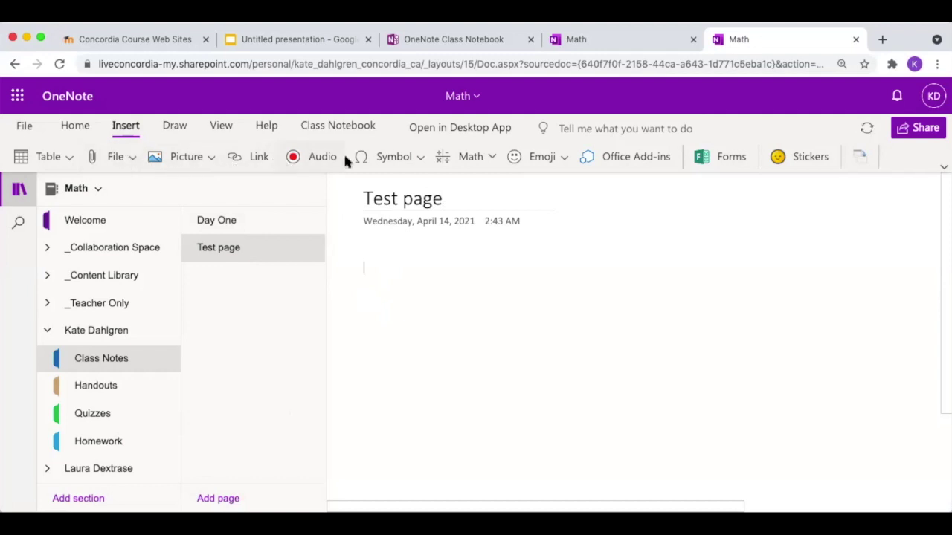
View the options for inserting pictures and files into the page.
{"action": "left_click", "coordinate": [206, 158]}
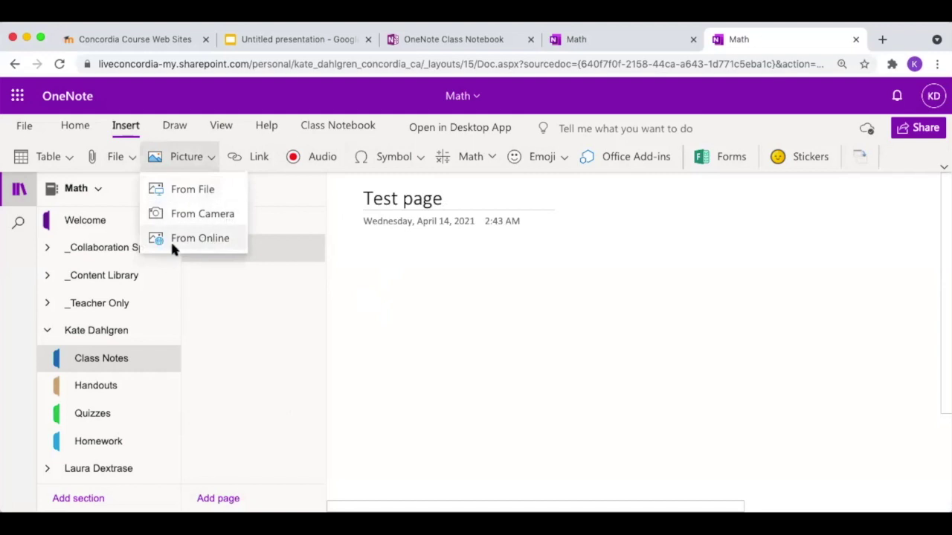
{"action": "left_click", "coordinate": [131, 156]}
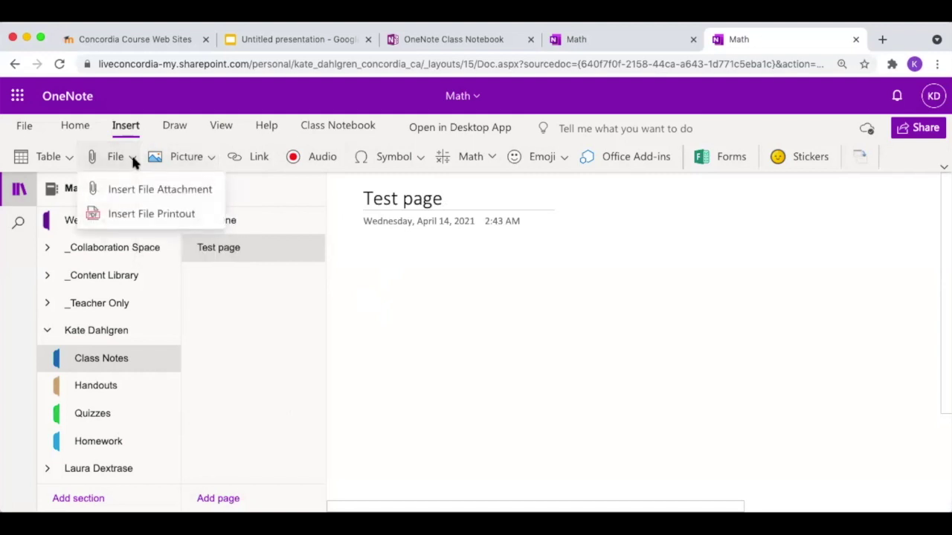
{"action": "left_click", "coordinate": [364, 262]}
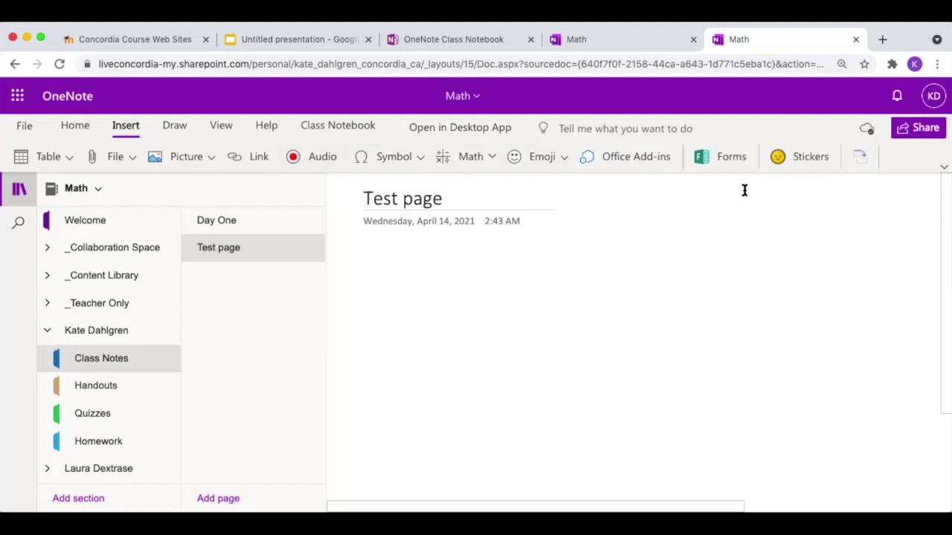
Open the Math assistant and read its getting-started instructions and Quick Start Examples.
{"action": "left_click", "coordinate": [465, 157]}
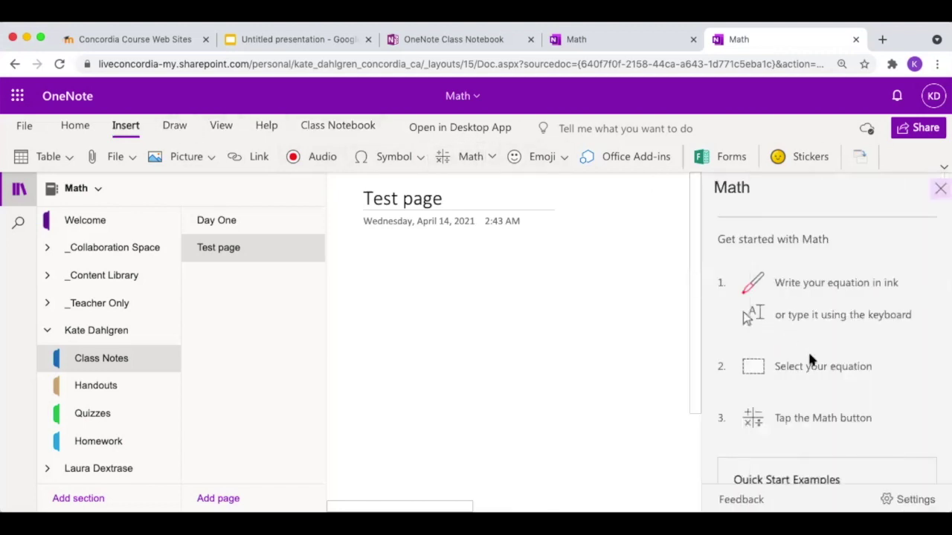
{"action": "scroll", "coordinate": [809, 355], "scroll_direction": "down", "scroll_amount": 5}
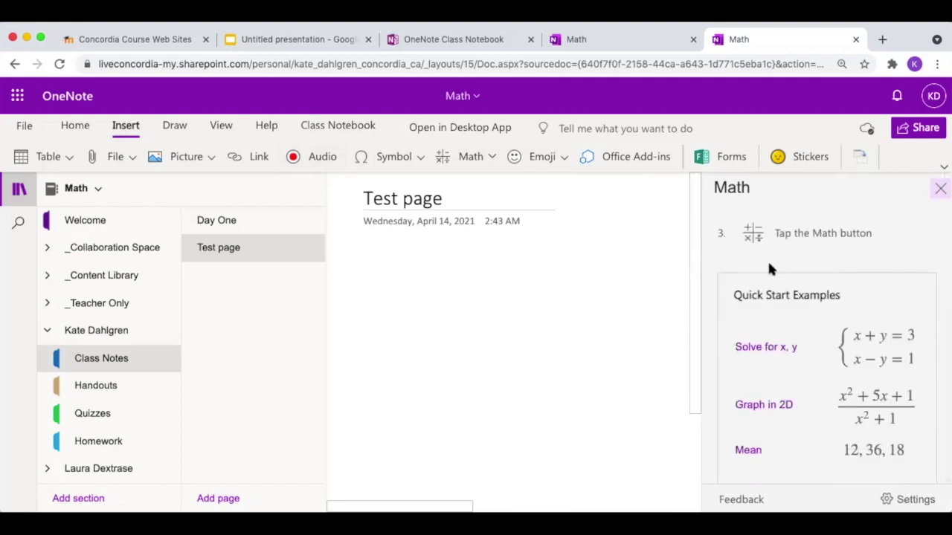
{"action": "scroll", "coordinate": [769, 259], "scroll_direction": "up", "scroll_amount": 3}
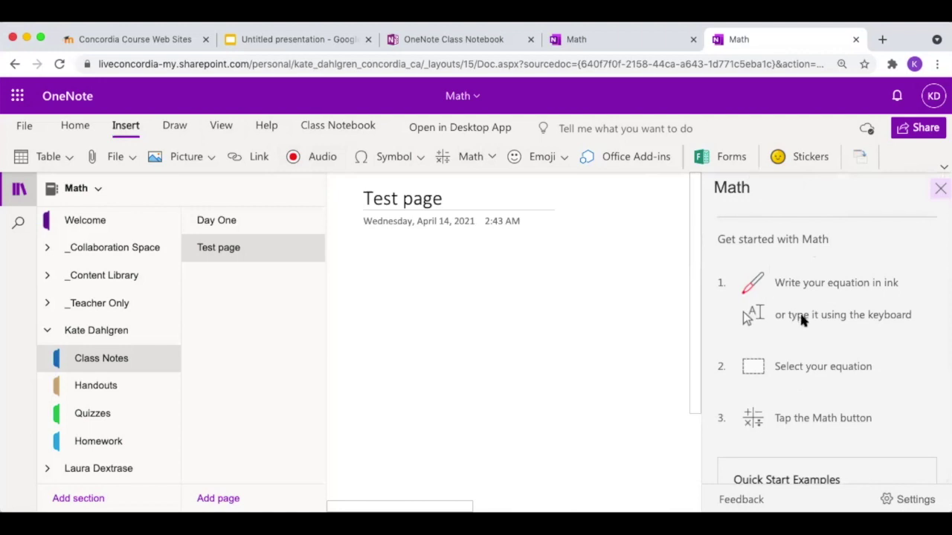
{"action": "left_click", "coordinate": [479, 262]}
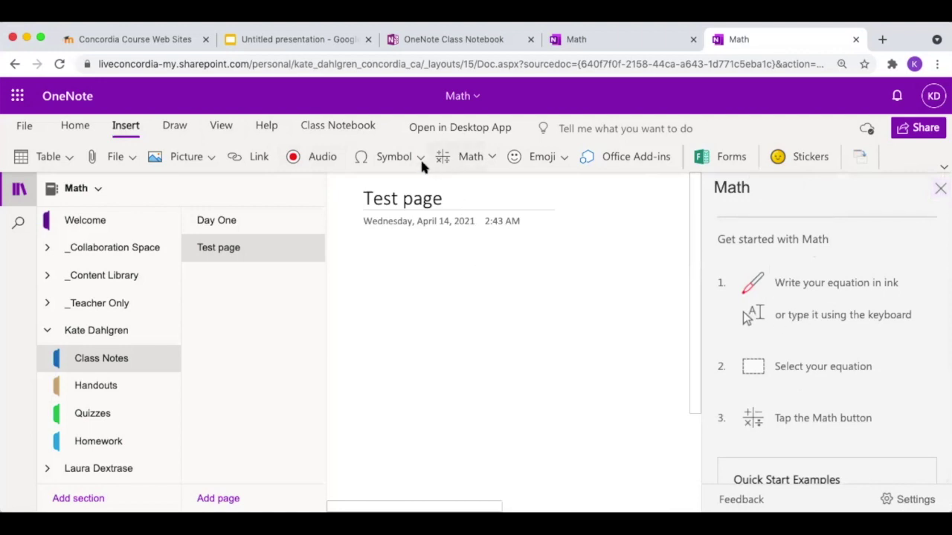
Close the Math assistant and draw a green freehand wavy line below the title on Test page.
{"action": "left_click", "coordinate": [176, 128]}
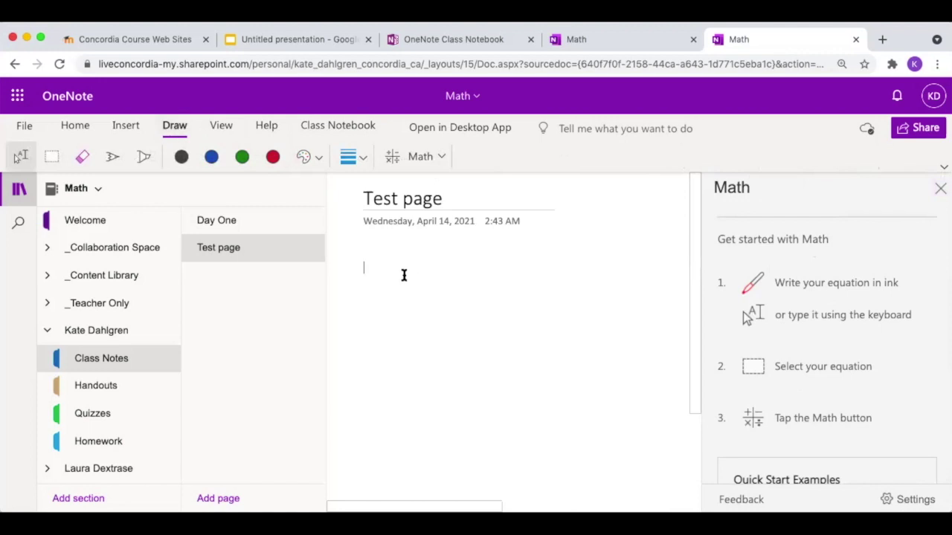
{"action": "left_click", "coordinate": [940, 189]}
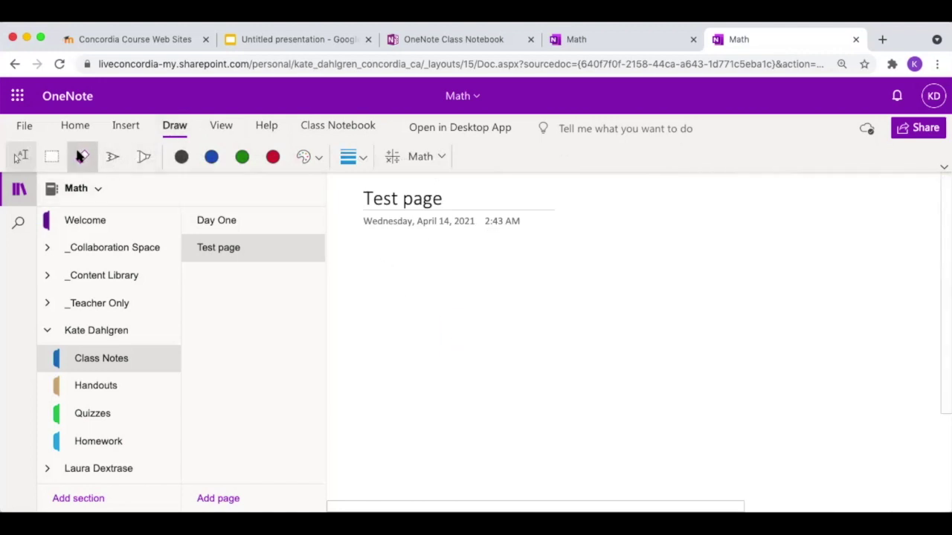
{"action": "left_click", "coordinate": [112, 157]}
{"action": "mouse_move", "coordinate": [375, 364]}
{"action": "left_mouse_down"}
{"action": "mouse_move", "coordinate": [374, 354]}
{"action": "mouse_move", "coordinate": [503, 284]}
{"action": "mouse_move", "coordinate": [495, 290]}
{"action": "left_mouse_up"}
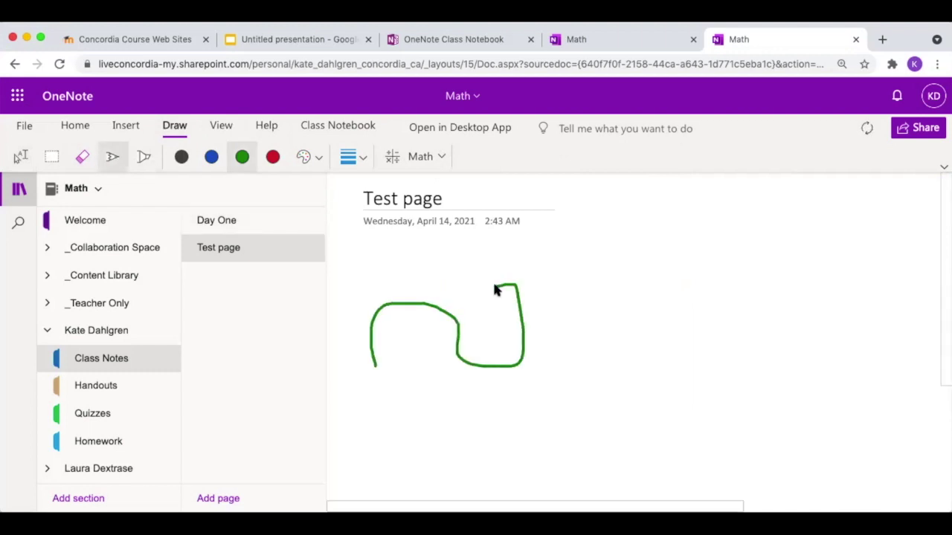
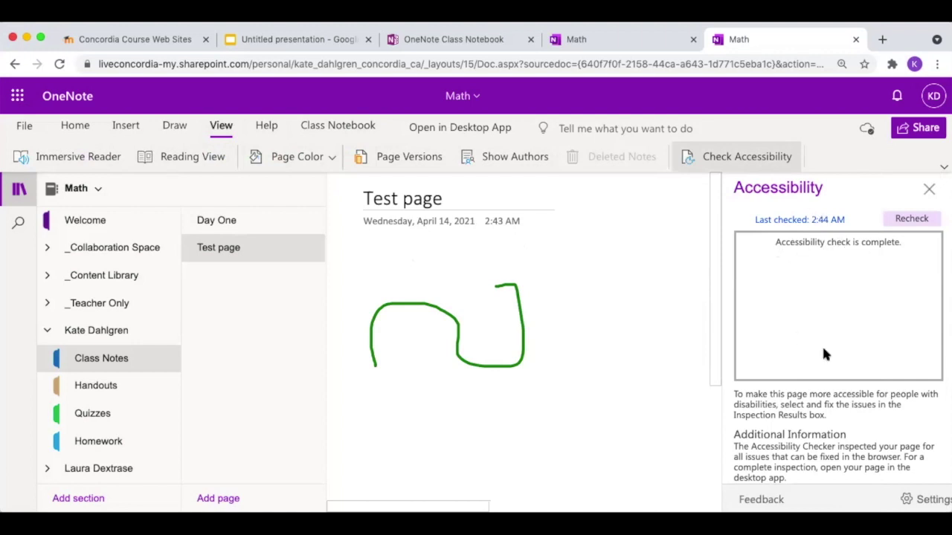
Close the accessibility check results and view the languages available for dictation.
{"action": "left_click", "coordinate": [929, 190]}
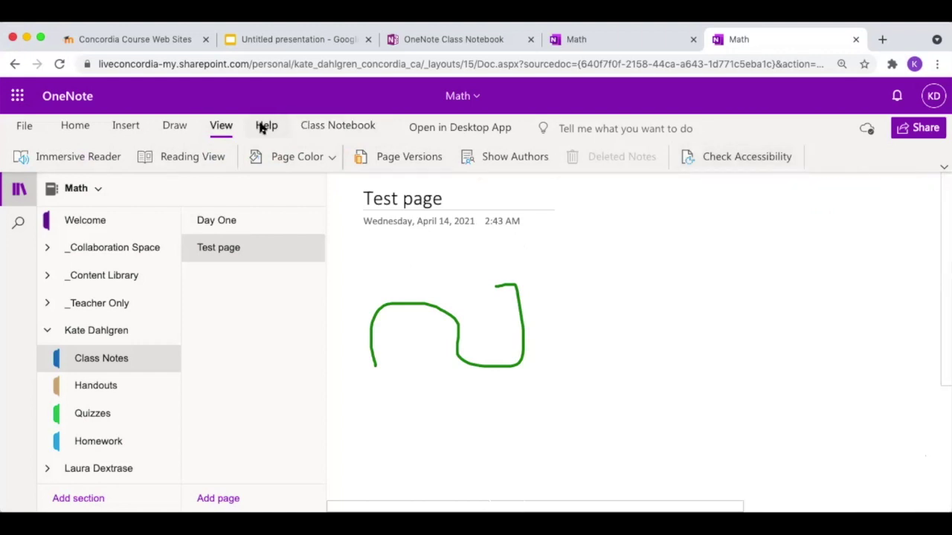
{"action": "left_click", "coordinate": [77, 126]}
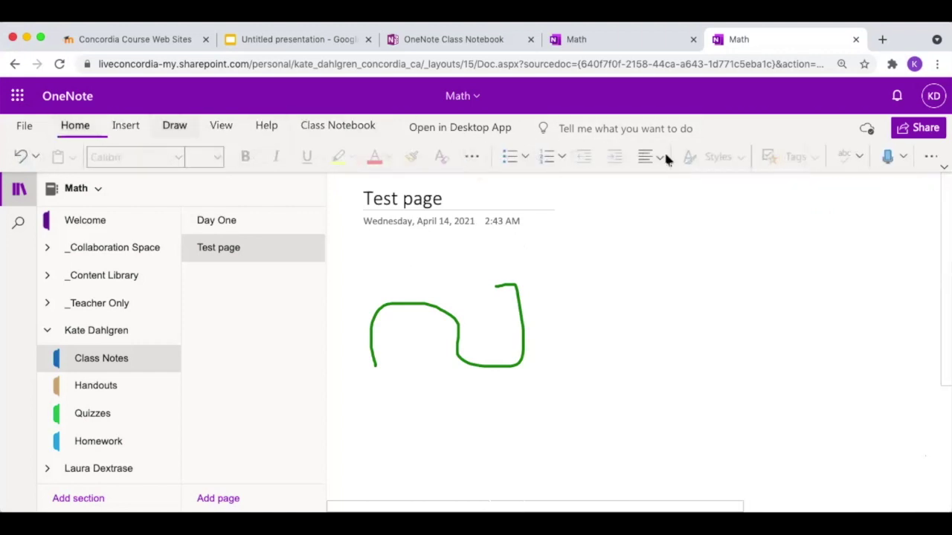
{"action": "left_click", "coordinate": [901, 158]}
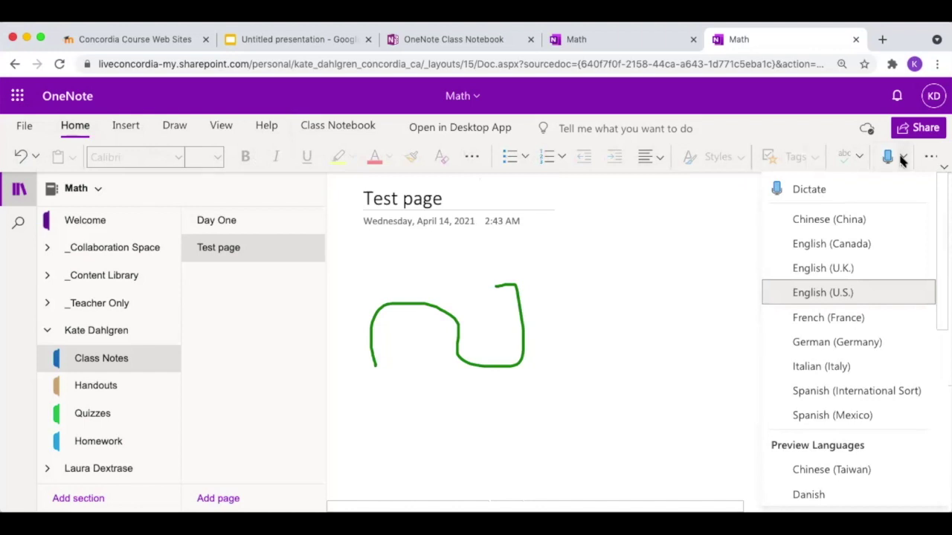
{"action": "left_click", "coordinate": [902, 158]}
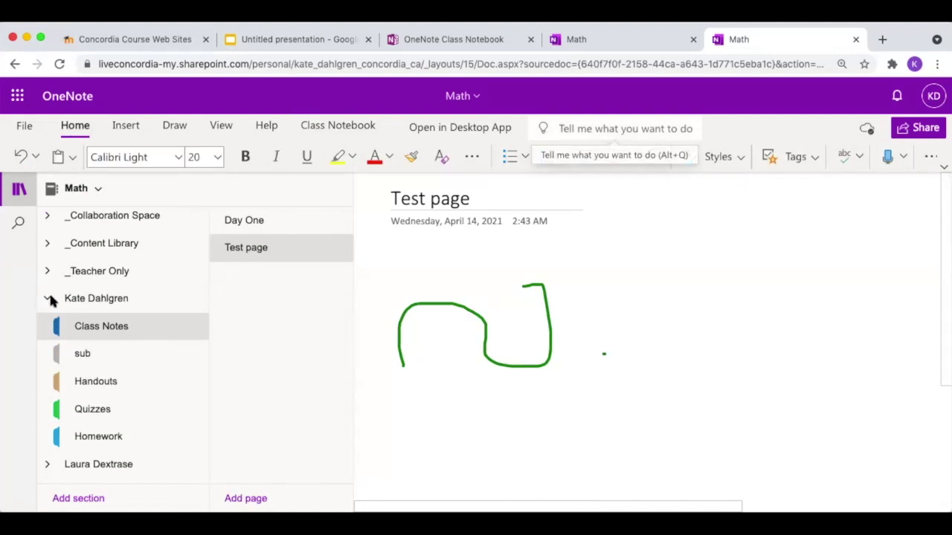
Open LESSON PLANS in the _Teacher Only space and add a section named "sub" to that space.
{"action": "left_click", "coordinate": [48, 298]}
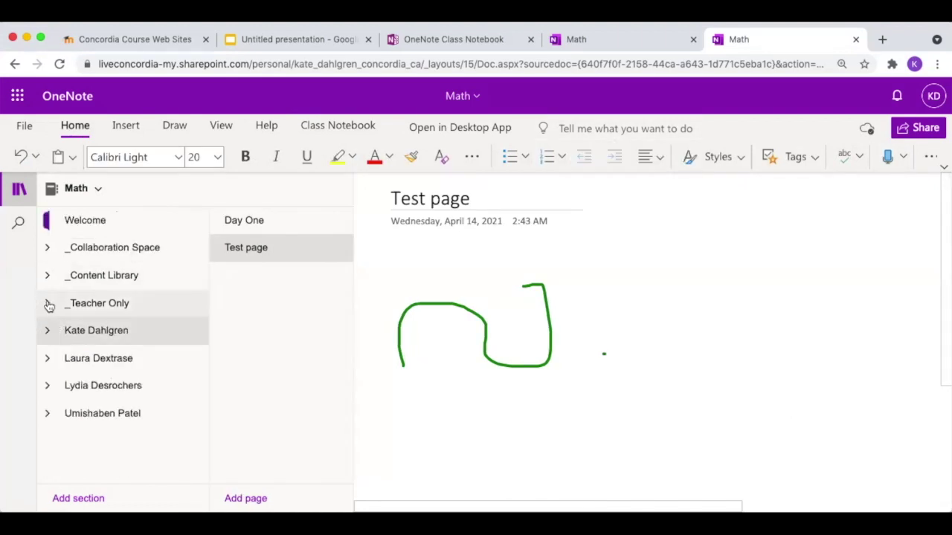
{"action": "left_click", "coordinate": [49, 305]}
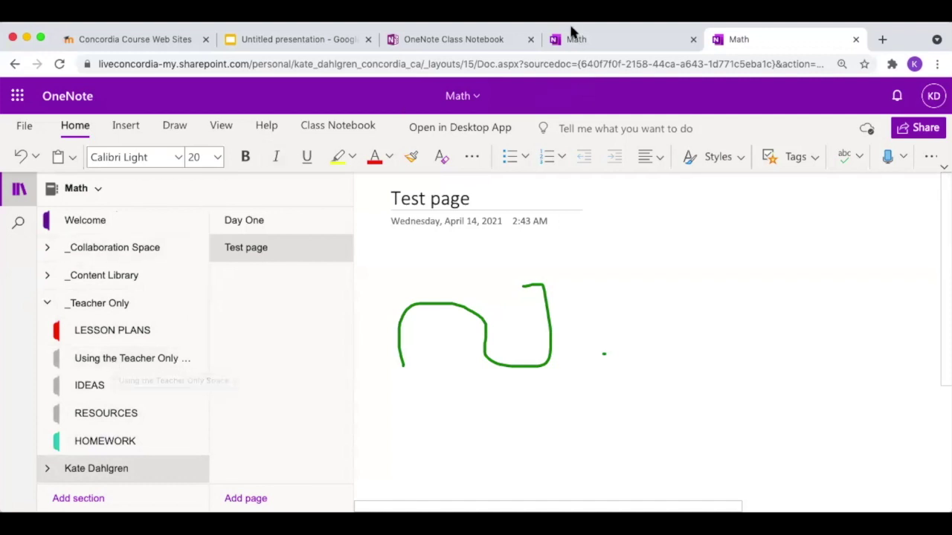
{"action": "left_click", "coordinate": [97, 331]}
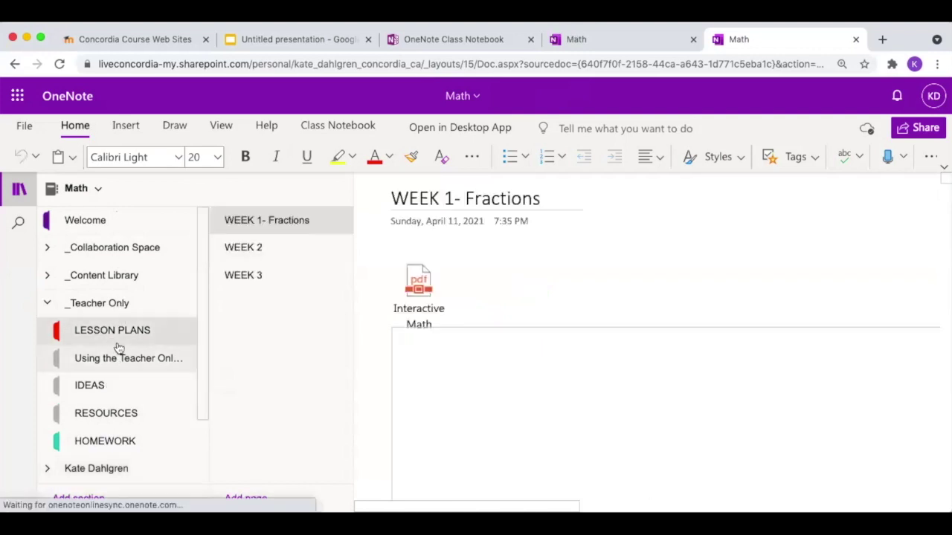
{"action": "left_click", "coordinate": [80, 497]}
{"action": "type", "text": "sub"}
{"action": "left_click", "coordinate": [489, 334]}
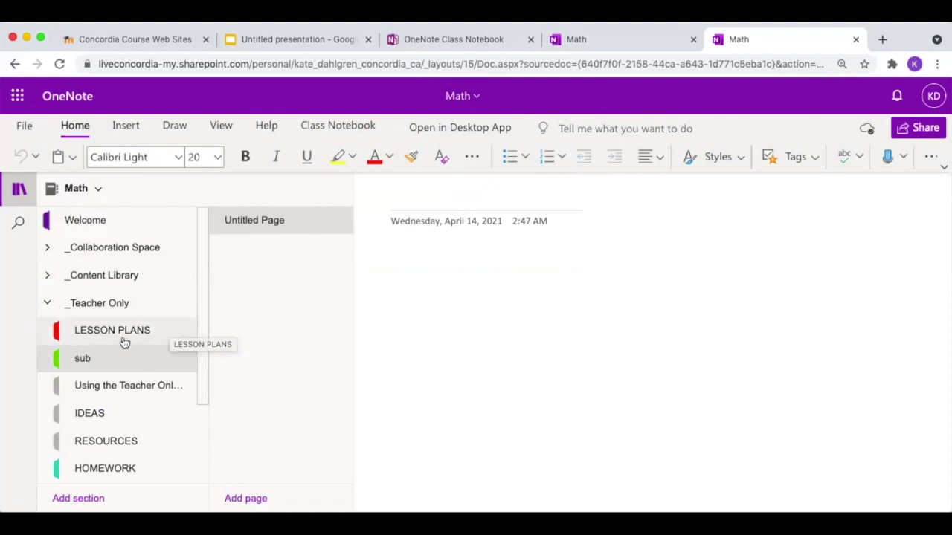
Browse the Books and Field Trips pages of the RESOURCES section in the _Teacher Only space.
{"action": "scroll", "coordinate": [200, 379], "scroll_direction": "down", "scroll_amount": 1}
{"action": "scroll", "coordinate": [199, 383], "scroll_direction": "down", "scroll_amount": 2}
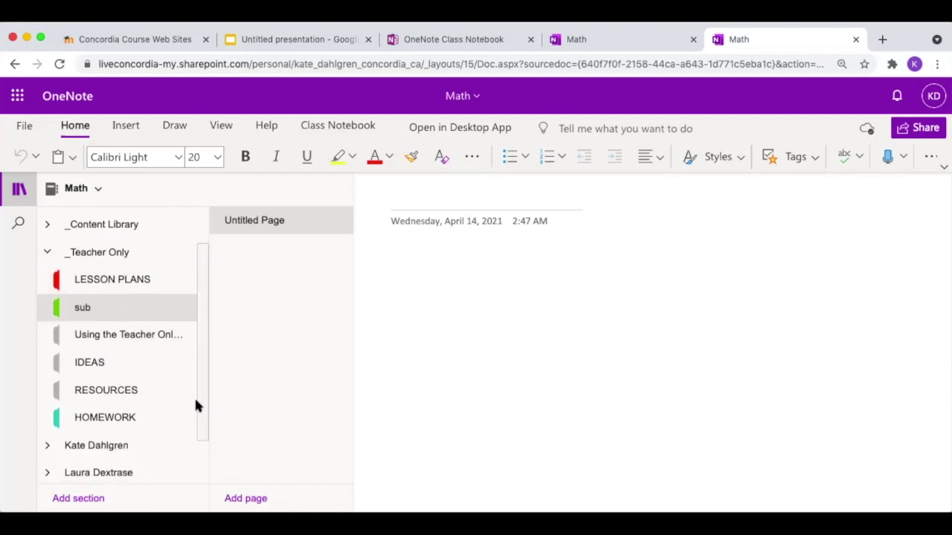
{"action": "left_click", "coordinate": [110, 394]}
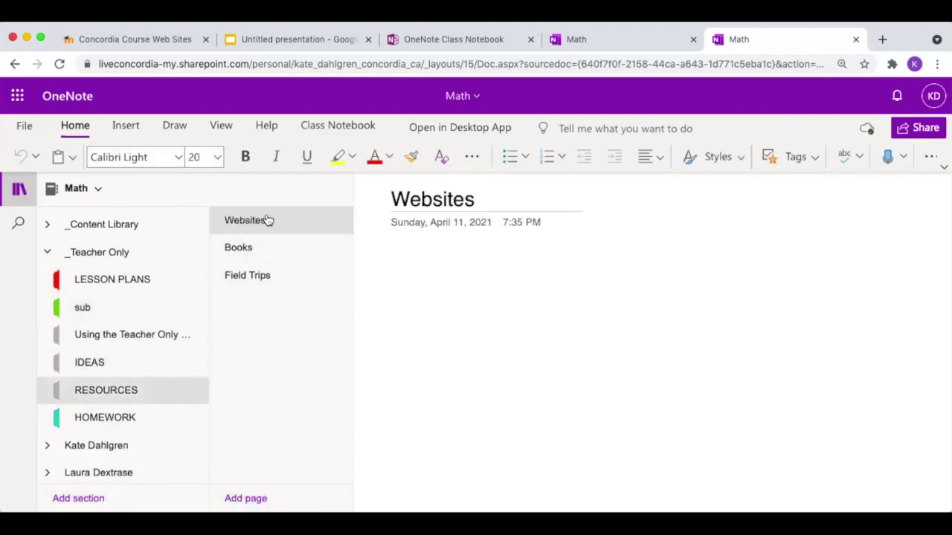
{"action": "left_click", "coordinate": [260, 247]}
{"action": "left_click", "coordinate": [255, 276]}
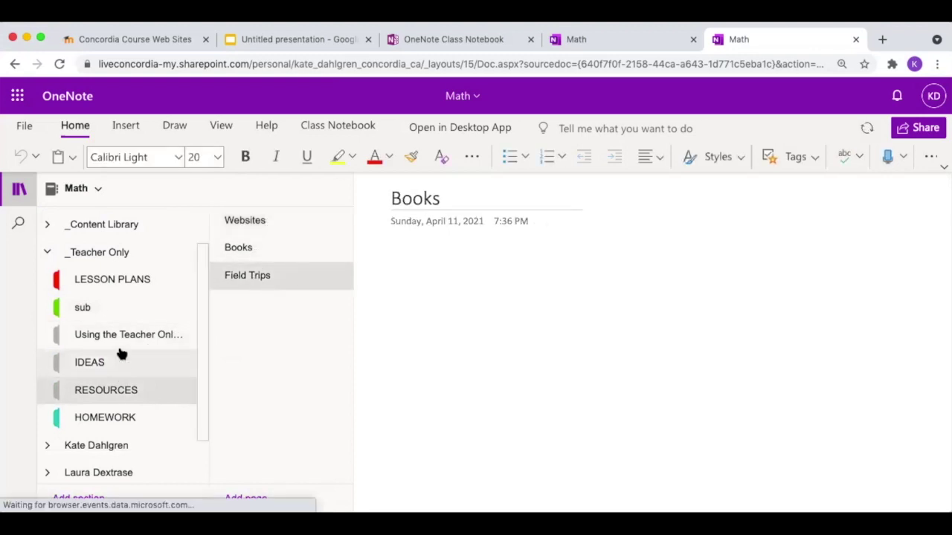
Examine the WEEK 1- Fractions page in LESSON PLANS, including its attached PDF and the interactive math lesson printout.
{"action": "left_click", "coordinate": [135, 288]}
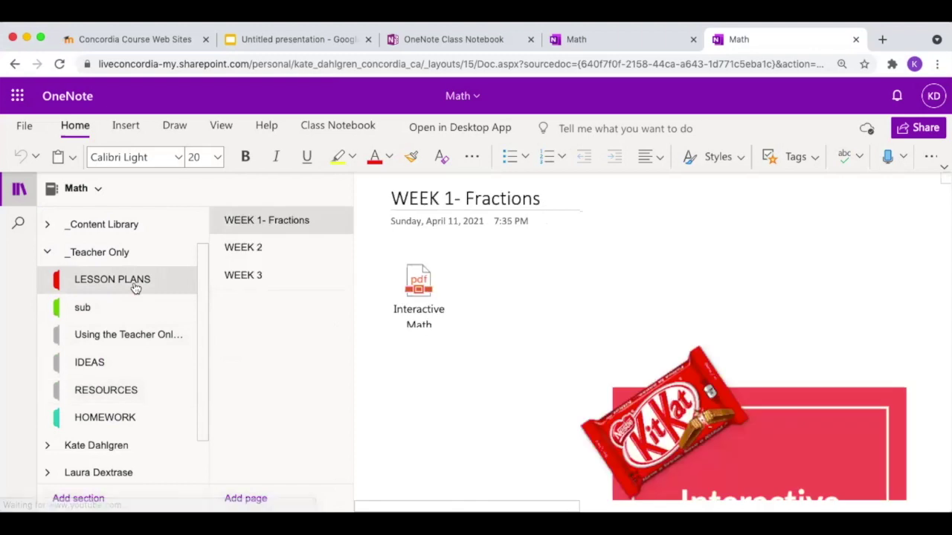
{"action": "scroll", "coordinate": [550, 339], "scroll_direction": "right", "scroll_amount": 5}
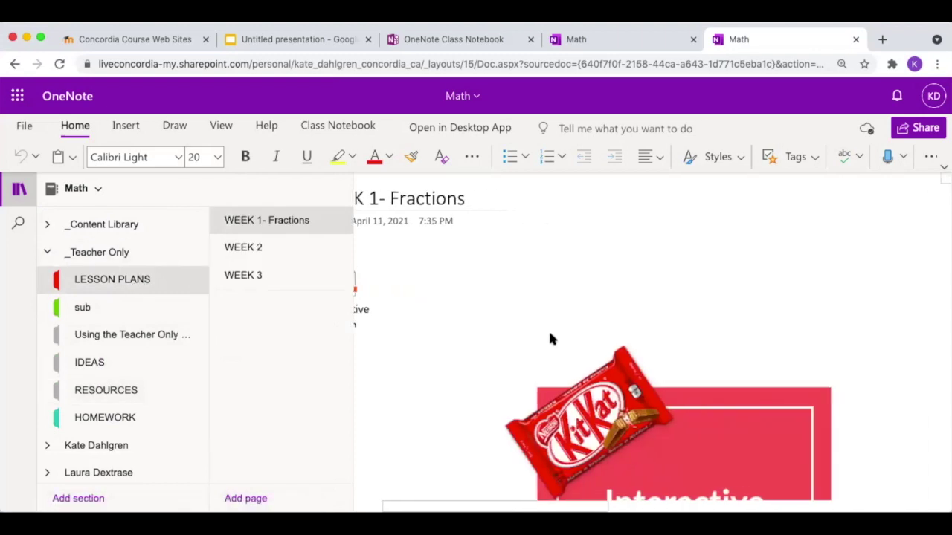
{"action": "scroll", "coordinate": [550, 339], "scroll_direction": "left", "scroll_amount": 5}
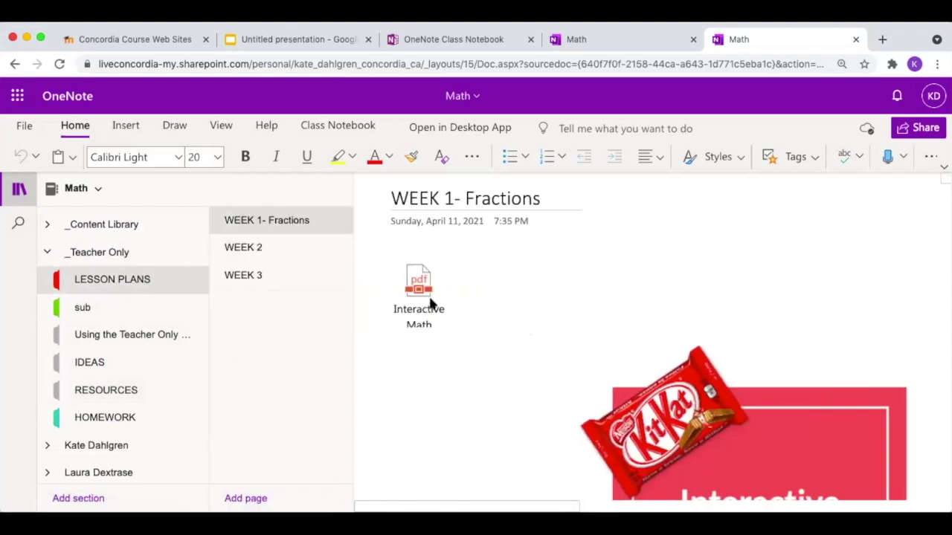
{"action": "scroll", "coordinate": [482, 328], "scroll_direction": "down", "scroll_amount": 5}
{"action": "scroll", "coordinate": [482, 329], "scroll_direction": "right", "scroll_amount": 5}
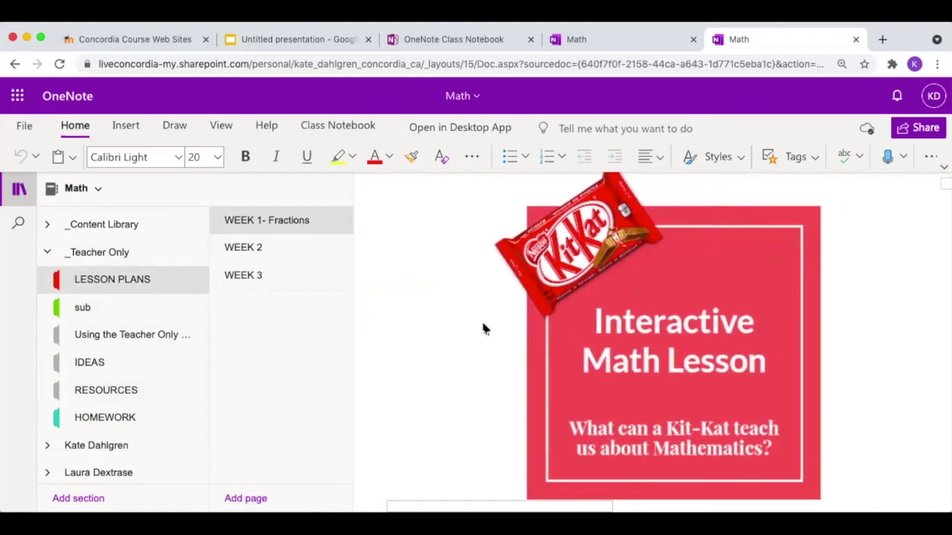
{"action": "scroll", "coordinate": [536, 279], "scroll_direction": "up", "scroll_amount": 5}
{"action": "scroll", "coordinate": [535, 280], "scroll_direction": "left", "scroll_amount": 5}
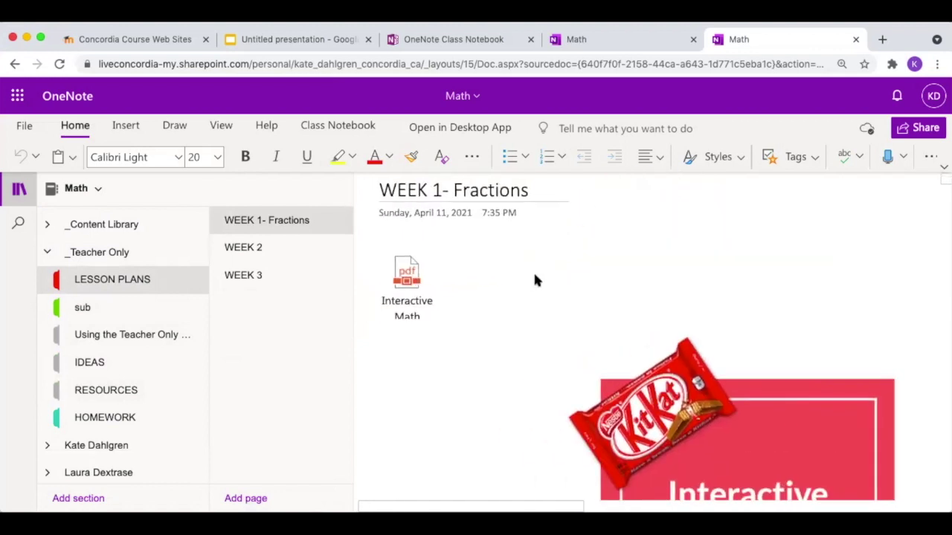
{"action": "scroll", "coordinate": [535, 280], "scroll_direction": "down", "scroll_amount": 5}
{"action": "scroll", "coordinate": [535, 279], "scroll_direction": "up", "scroll_amount": 2}
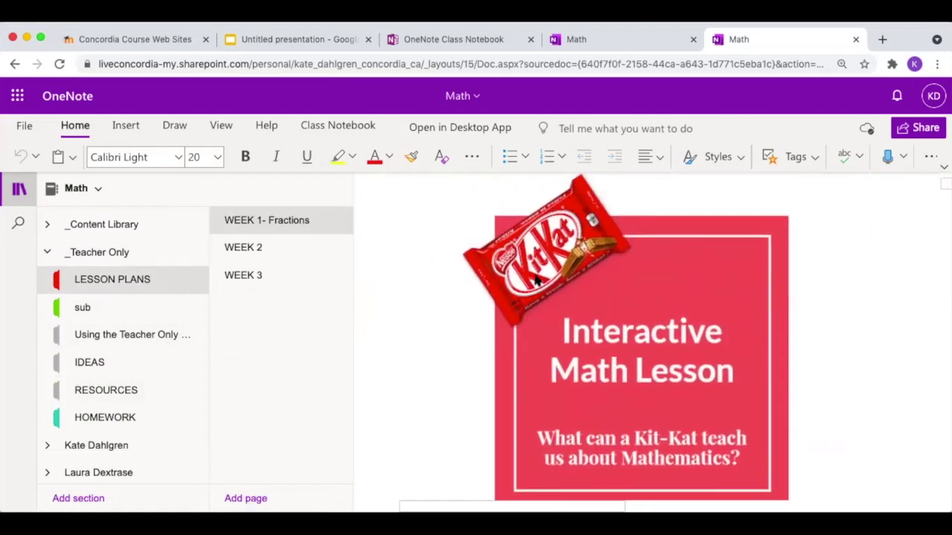
Examine the Kit-Kat lesson slides on the WEEK 1- Fractions lesson plan page, from the title slide through the ACT I questions.
{"action": "scroll", "coordinate": [535, 280], "scroll_direction": "right", "scroll_amount": 5}
{"action": "scroll", "coordinate": [534, 280], "scroll_direction": "down", "scroll_amount": 5}
{"action": "scroll", "coordinate": [534, 279], "scroll_direction": "left", "scroll_amount": 3}
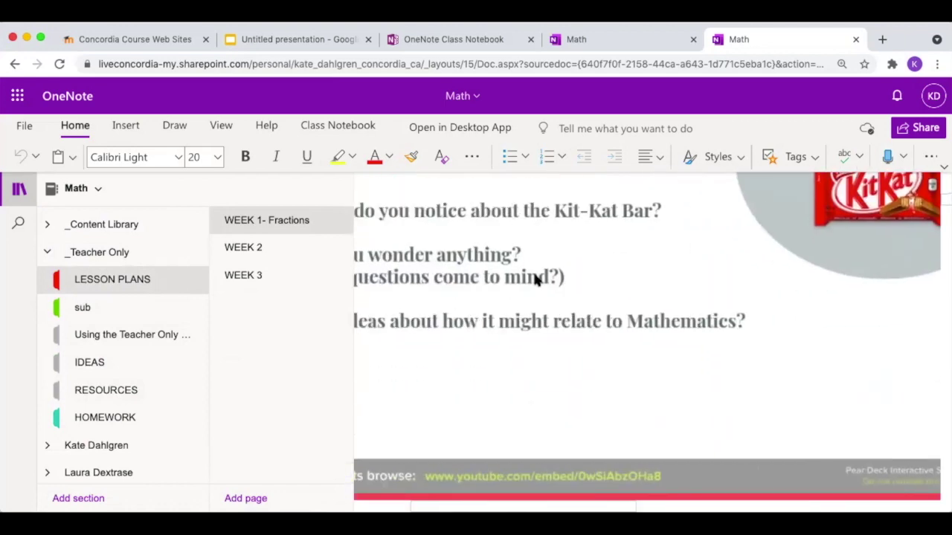
{"action": "scroll", "coordinate": [534, 279], "scroll_direction": "up", "scroll_amount": 3}
{"action": "scroll", "coordinate": [533, 278], "scroll_direction": "left", "scroll_amount": 2}
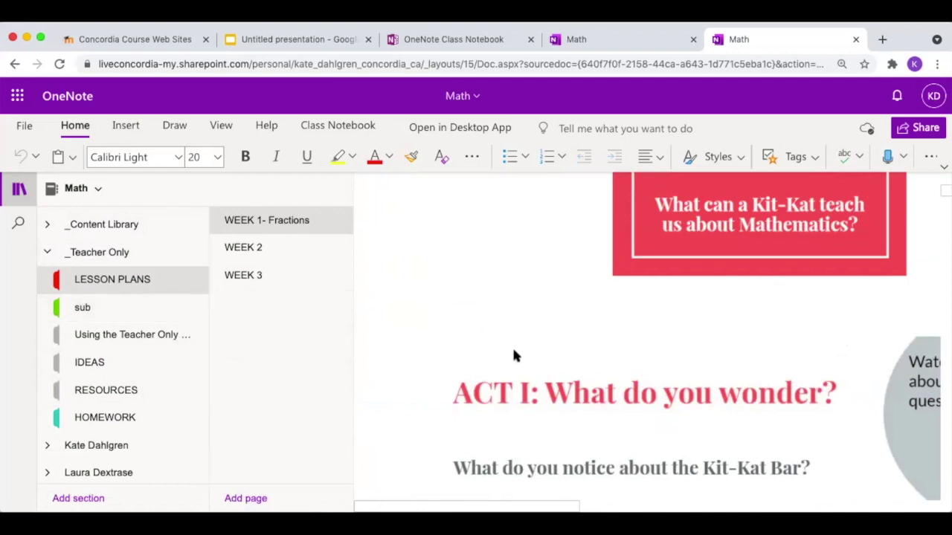
{"action": "scroll", "coordinate": [513, 356], "scroll_direction": "up", "scroll_amount": 3}
{"action": "scroll", "coordinate": [513, 356], "scroll_direction": "right", "scroll_amount": 3}
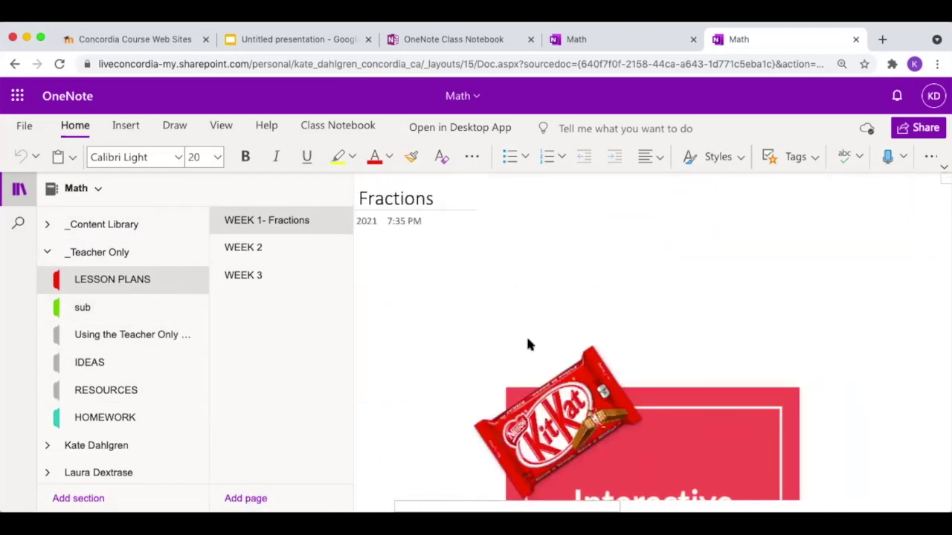
{"action": "scroll", "coordinate": [528, 344], "scroll_direction": "down", "scroll_amount": 6}
{"action": "scroll", "coordinate": [528, 345], "scroll_direction": "up", "scroll_amount": 10}
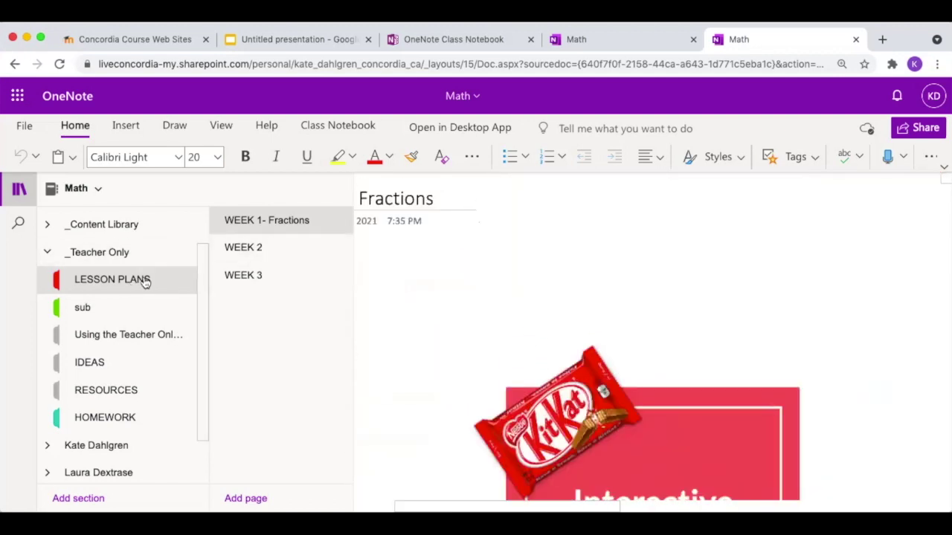
Copy the WEEK 1- Fractions page from LESSON PLANS and paste it into the WEEK 1- Fractions section of the _Content Library.
{"action": "right_click", "coordinate": [298, 225]}
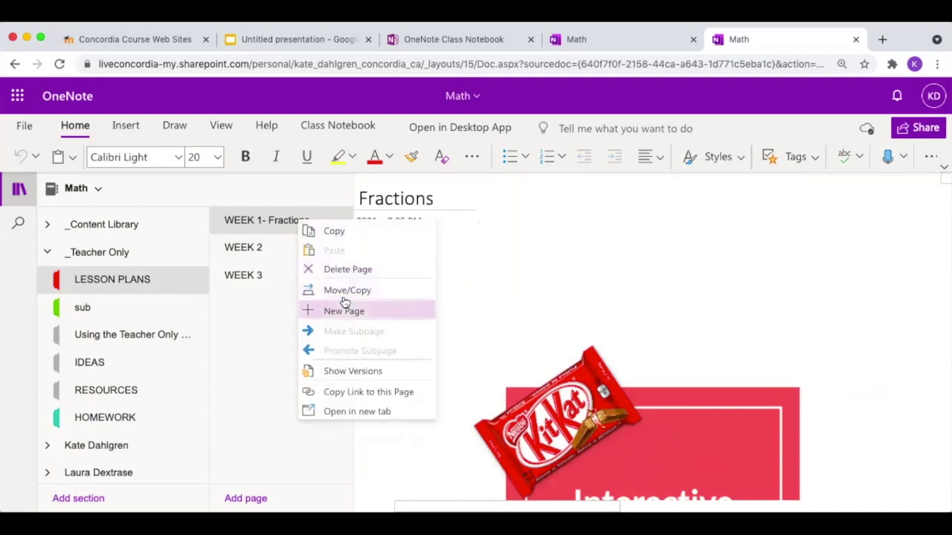
{"action": "left_click", "coordinate": [365, 232]}
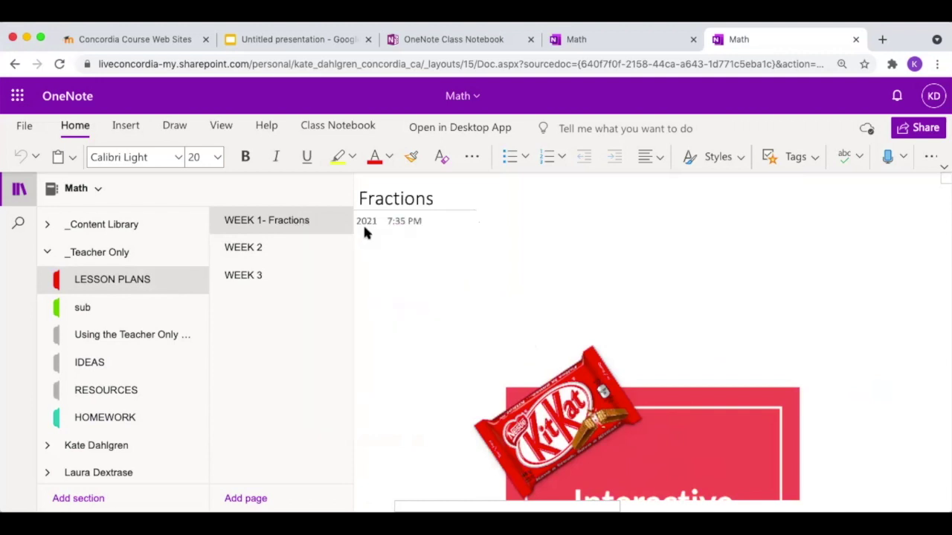
{"action": "left_click", "coordinate": [47, 254]}
{"action": "left_click", "coordinate": [47, 275]}
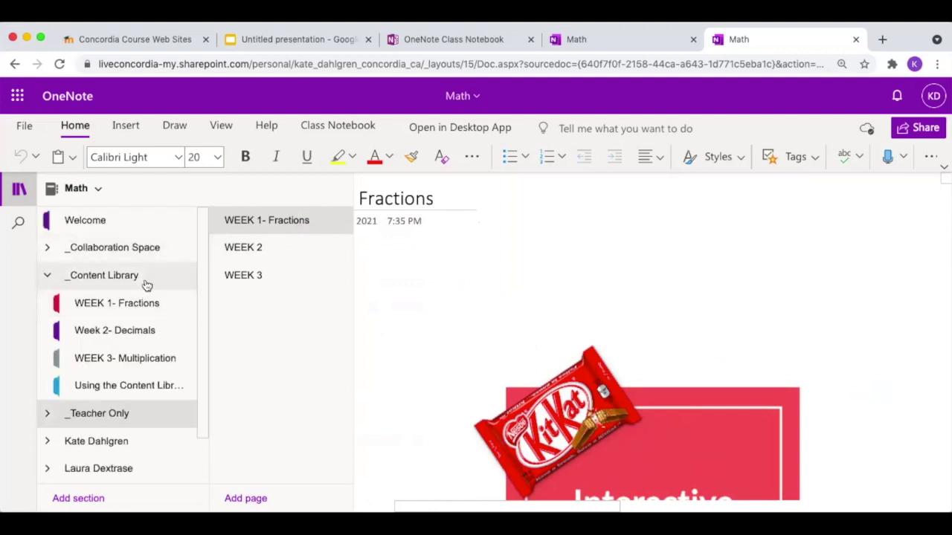
{"action": "left_click", "coordinate": [146, 286]}
{"action": "left_click", "coordinate": [47, 275]}
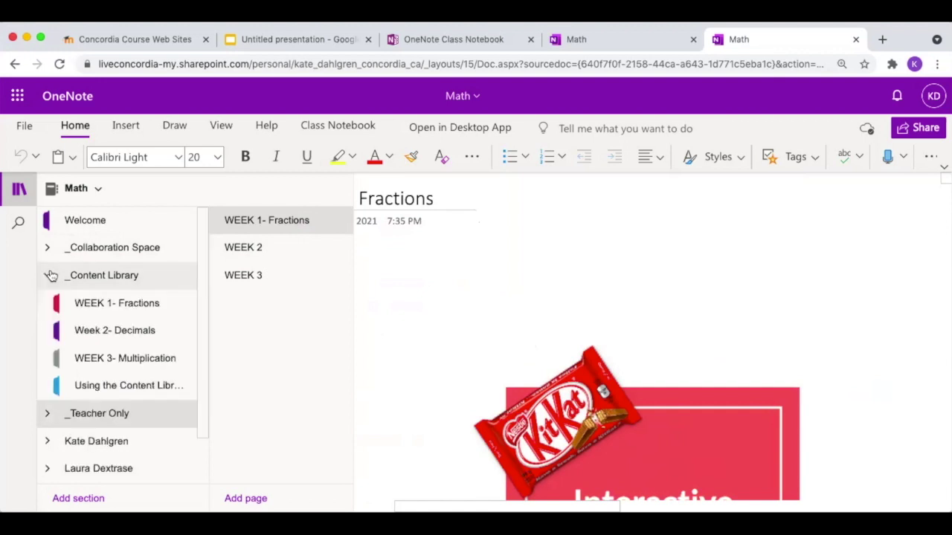
{"action": "left_click", "coordinate": [77, 306]}
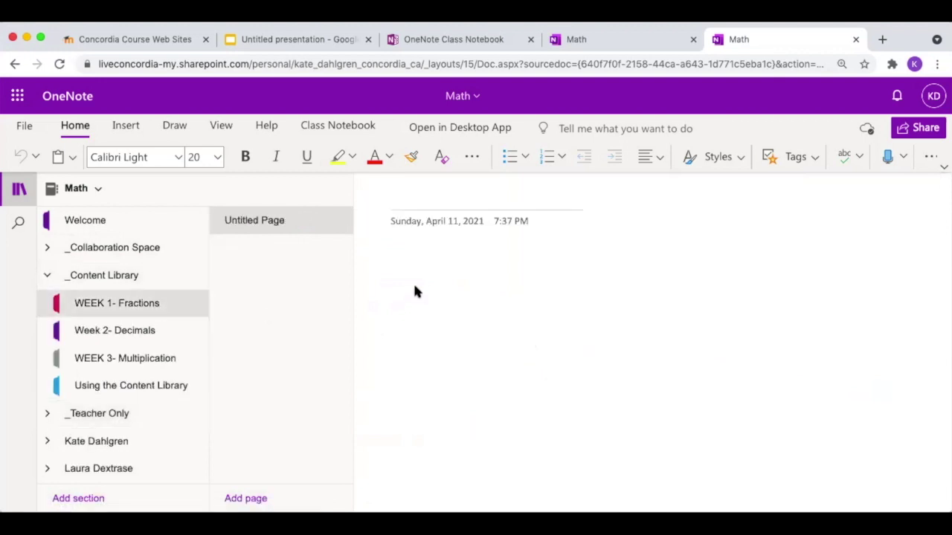
{"action": "right_click", "coordinate": [270, 293]}
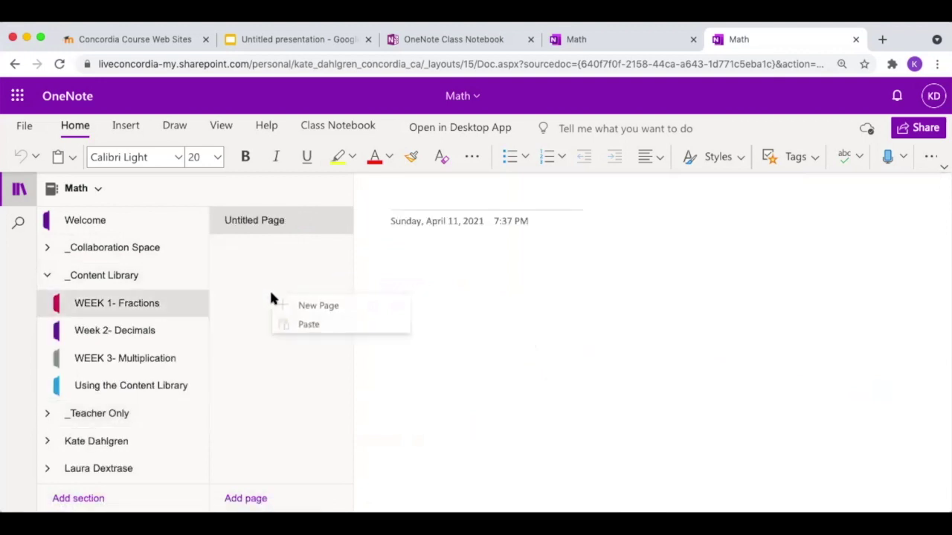
{"action": "left_click", "coordinate": [308, 325]}
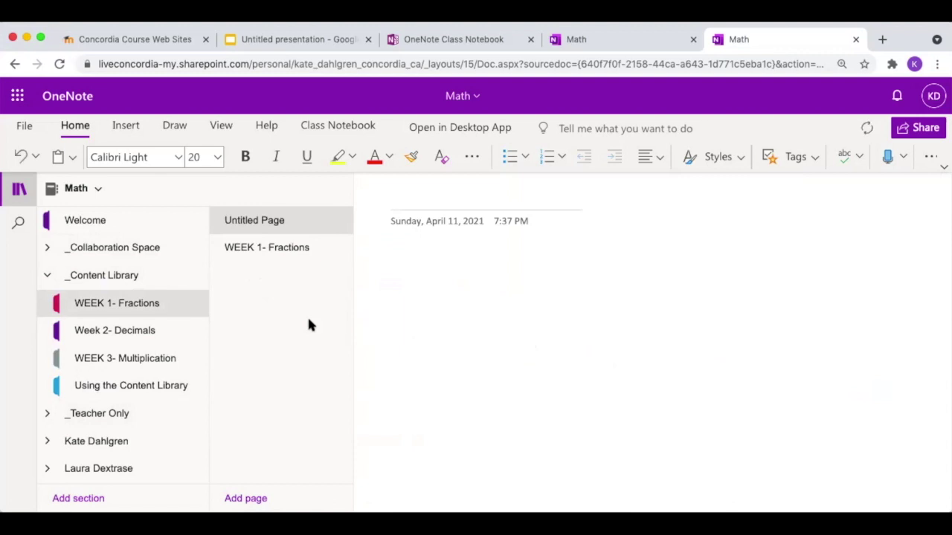
Open the pasted WEEK 1- Fractions page in the _Content Library and review its attached PDF and Kit-Kat lesson slides.
{"action": "left_click", "coordinate": [271, 248]}
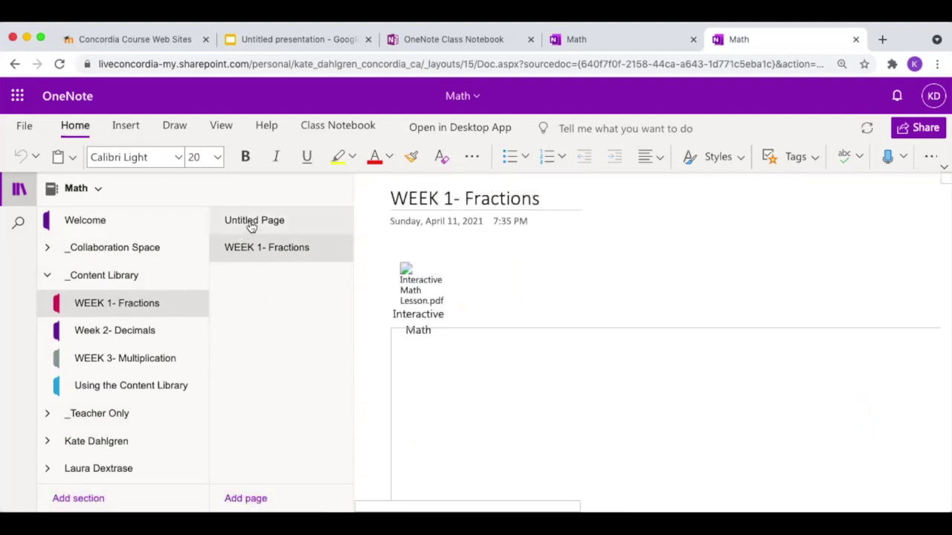
{"action": "left_click", "coordinate": [291, 249]}
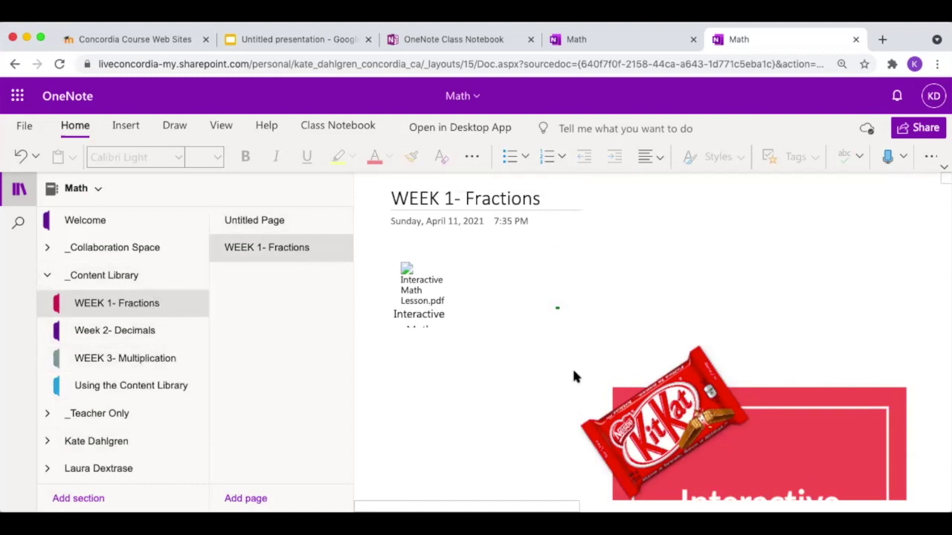
{"action": "scroll", "coordinate": [573, 376], "scroll_direction": "down", "scroll_amount": 4}
{"action": "scroll", "coordinate": [573, 377], "scroll_direction": "right", "scroll_amount": 4}
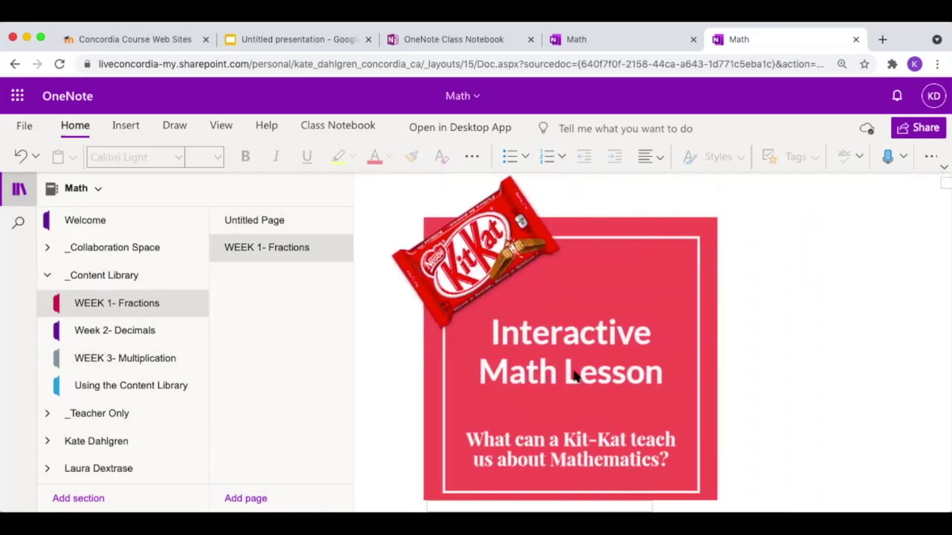
{"action": "scroll", "coordinate": [574, 377], "scroll_direction": "right", "scroll_amount": 2}
{"action": "scroll", "coordinate": [573, 376], "scroll_direction": "down", "scroll_amount": 2}
{"action": "scroll", "coordinate": [574, 376], "scroll_direction": "left", "scroll_amount": 2}
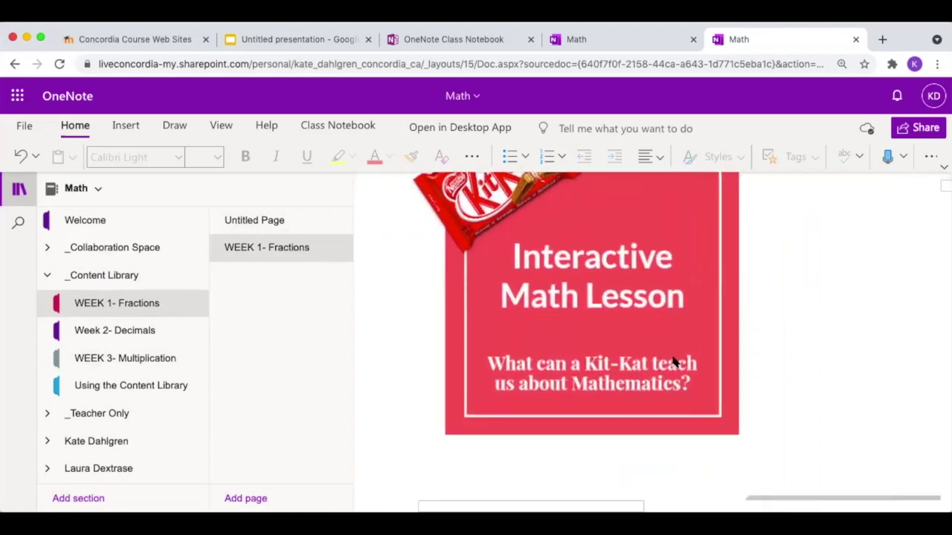
{"action": "scroll", "coordinate": [618, 417], "scroll_direction": "down", "scroll_amount": 5}
{"action": "scroll", "coordinate": [618, 416], "scroll_direction": "left", "scroll_amount": 2}
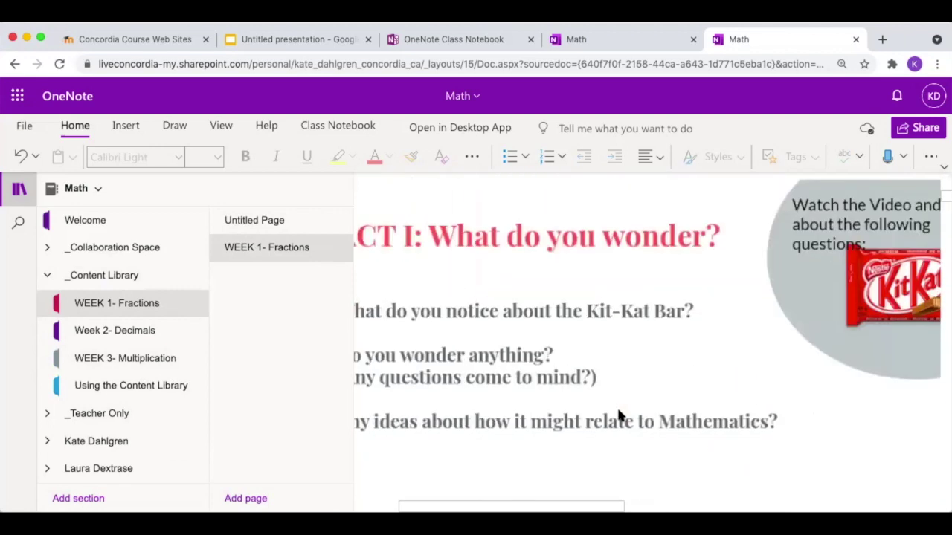
{"action": "scroll", "coordinate": [618, 417], "scroll_direction": "down", "scroll_amount": 10}
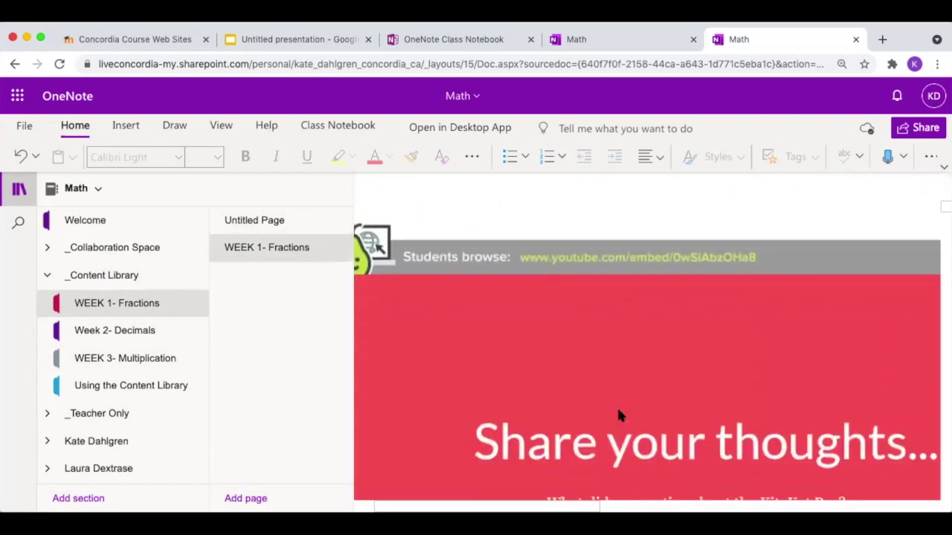
{"action": "scroll", "coordinate": [618, 416], "scroll_direction": "right", "scroll_amount": 1}
{"action": "scroll", "coordinate": [618, 417], "scroll_direction": "up", "scroll_amount": 15}
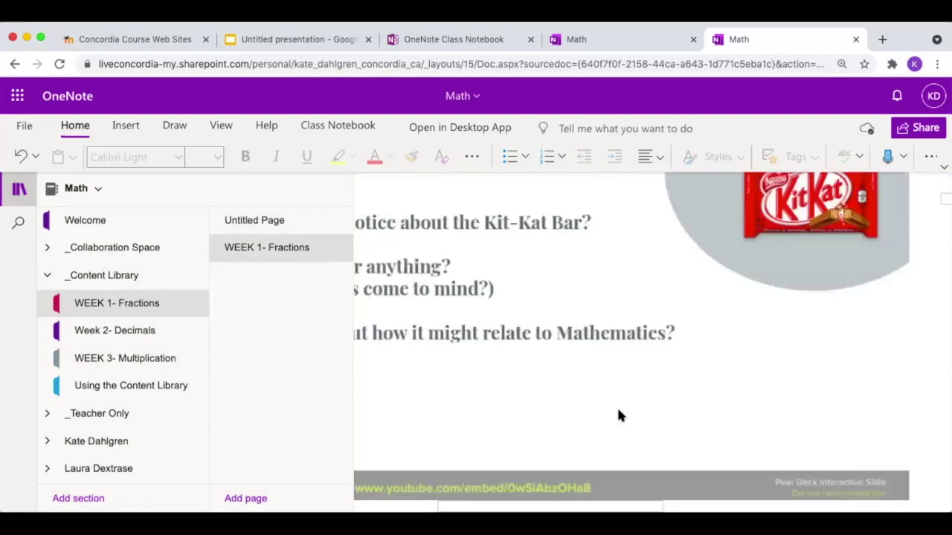
{"action": "scroll", "coordinate": [621, 416], "scroll_direction": "left", "scroll_amount": 3}
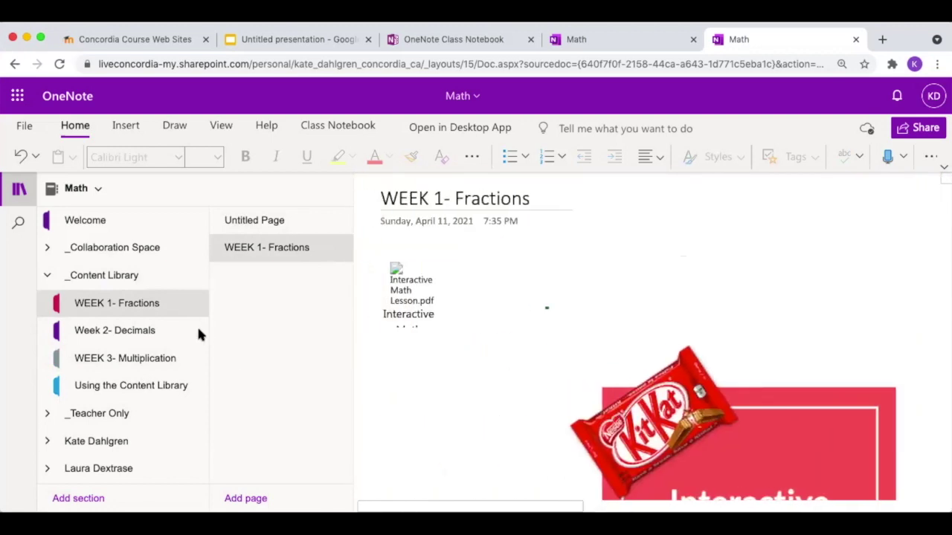
Open the WEEK 2- Decimals section of the _Content Library and examine the schedule and lesson slides on the In Class Discussion page.
{"action": "left_click", "coordinate": [149, 332]}
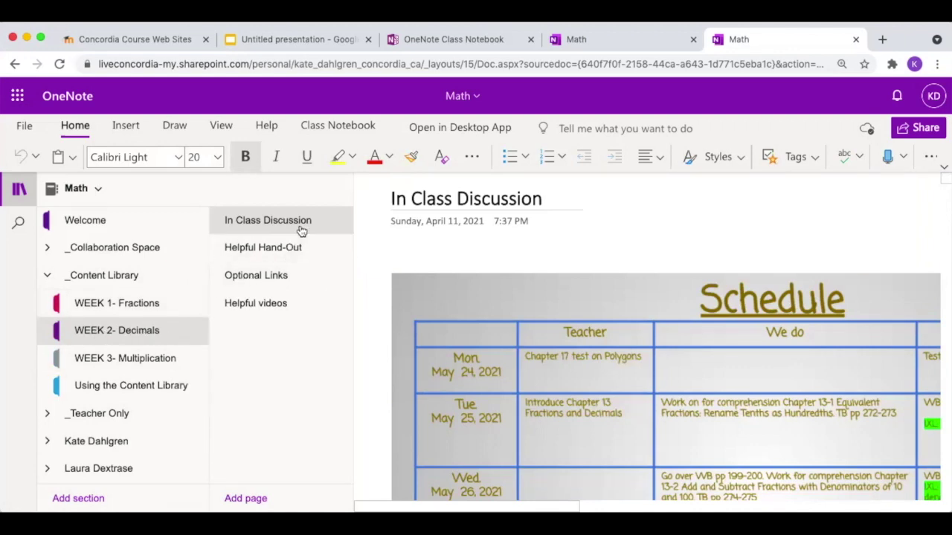
{"action": "scroll", "coordinate": [582, 334], "scroll_direction": "down", "scroll_amount": 20}
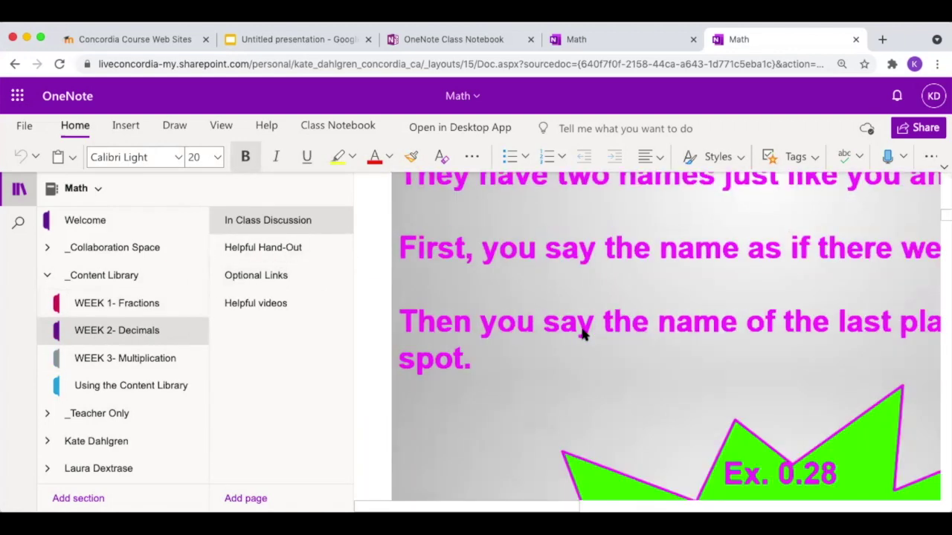
{"action": "scroll", "coordinate": [582, 335], "scroll_direction": "up", "scroll_amount": 20}
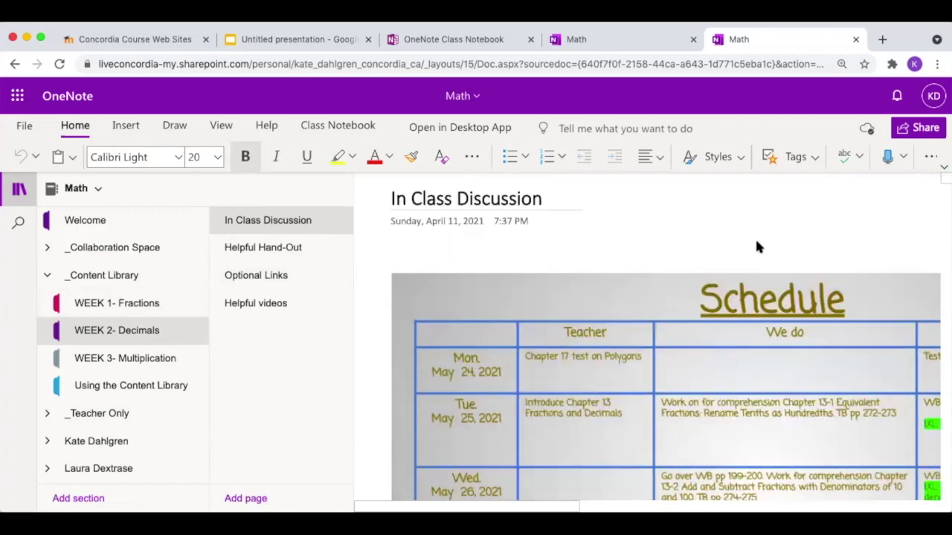
{"action": "scroll", "coordinate": [756, 243], "scroll_direction": "right", "scroll_amount": 5}
{"action": "scroll", "coordinate": [756, 243], "scroll_direction": "left", "scroll_amount": 5}
Browse the Helpful Hand-Out, Optional Links and Helpful videos pages of the WEEK 2- Decimals section.
{"action": "left_click", "coordinate": [290, 253]}
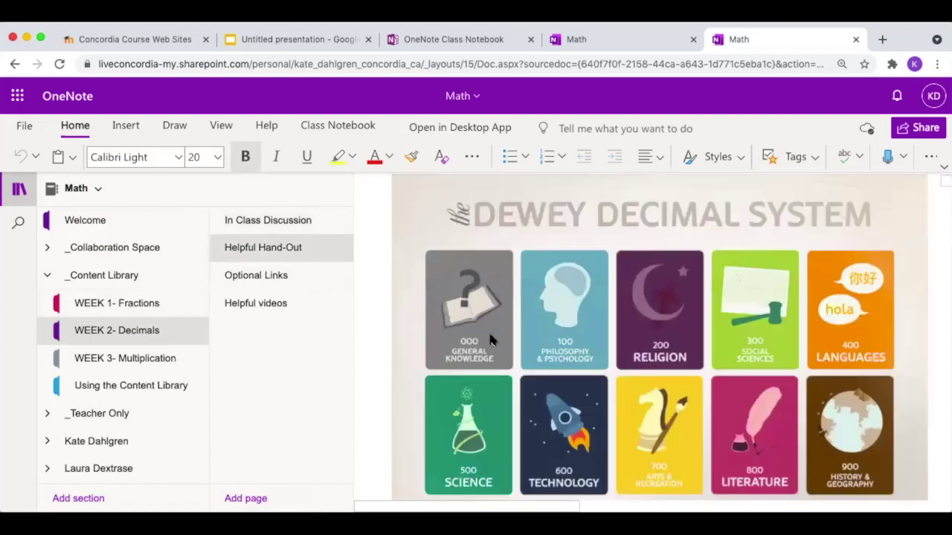
{"action": "left_click", "coordinate": [252, 275]}
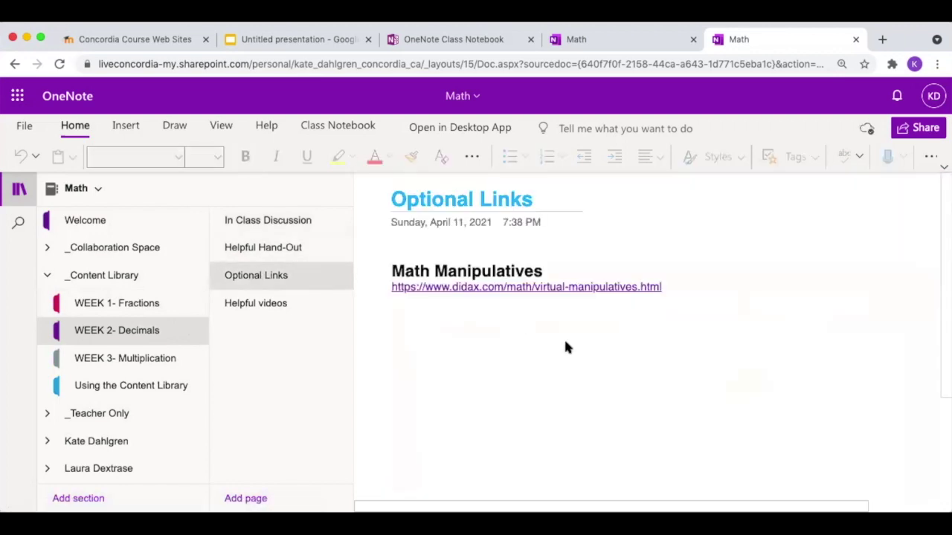
{"action": "scroll", "coordinate": [589, 249], "scroll_direction": "down", "scroll_amount": 5}
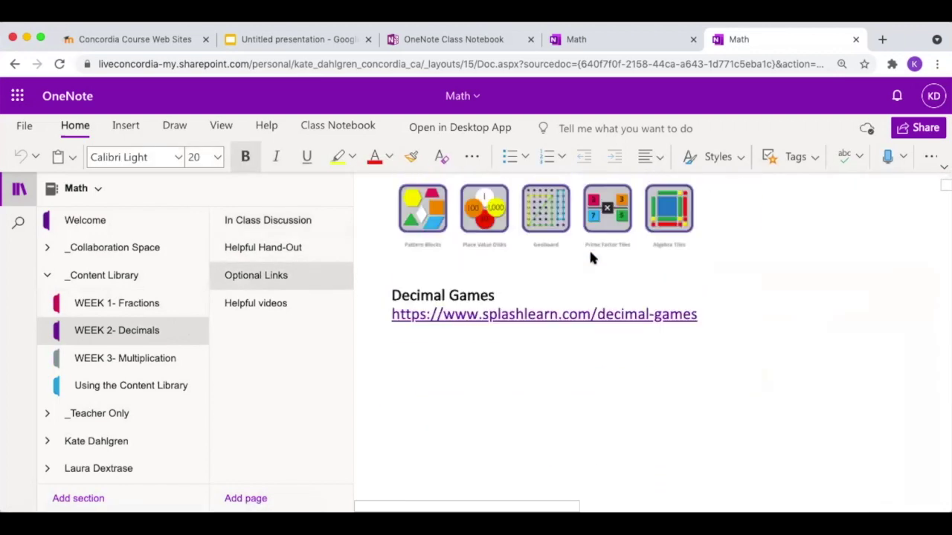
{"action": "scroll", "coordinate": [580, 253], "scroll_direction": "up", "scroll_amount": 4}
{"action": "left_click", "coordinate": [260, 303]}
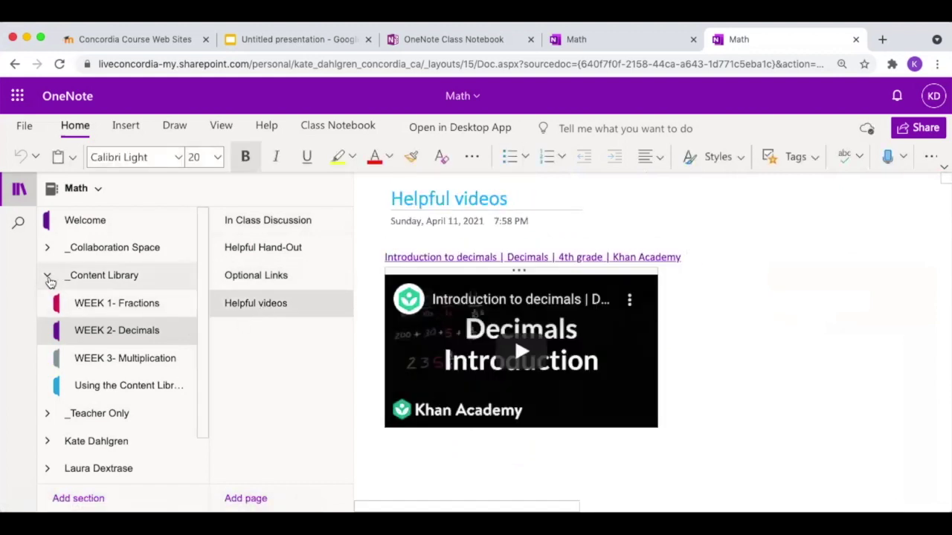
Return to the WEEK 1- Fractions section of the _Content Library and examine the ACT I slide and the embedded "Gimme A Break" video beside it.
{"action": "left_click", "coordinate": [117, 302]}
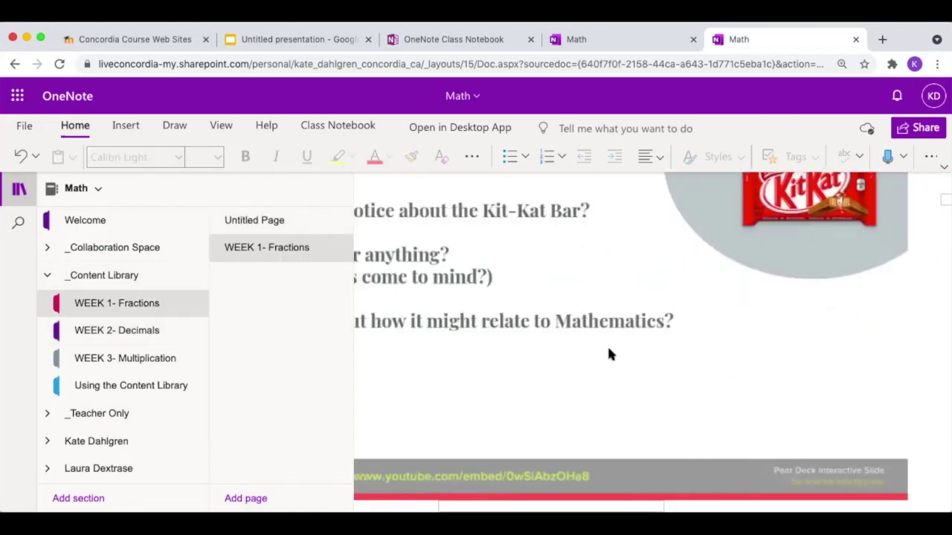
{"action": "scroll", "coordinate": [608, 355], "scroll_direction": "down", "scroll_amount": 2}
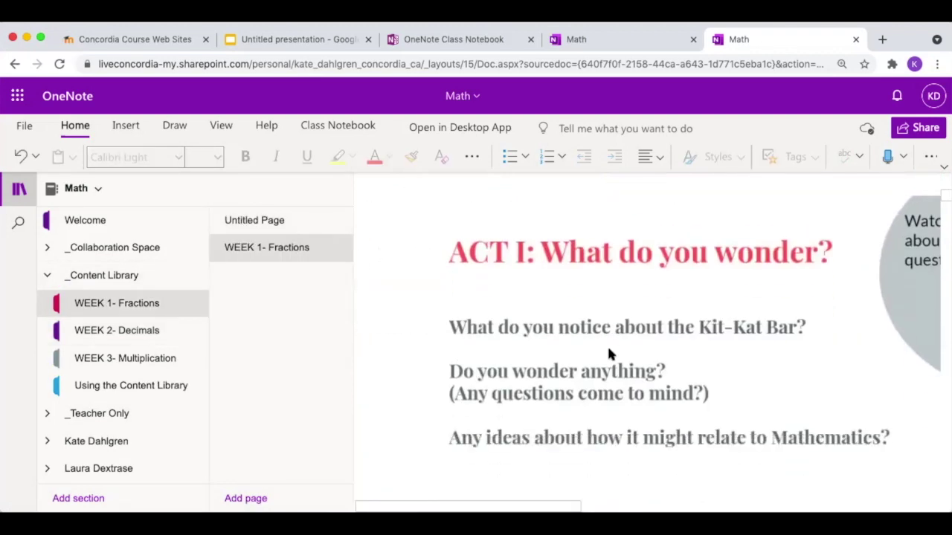
{"action": "scroll", "coordinate": [608, 355], "scroll_direction": "right", "scroll_amount": 2}
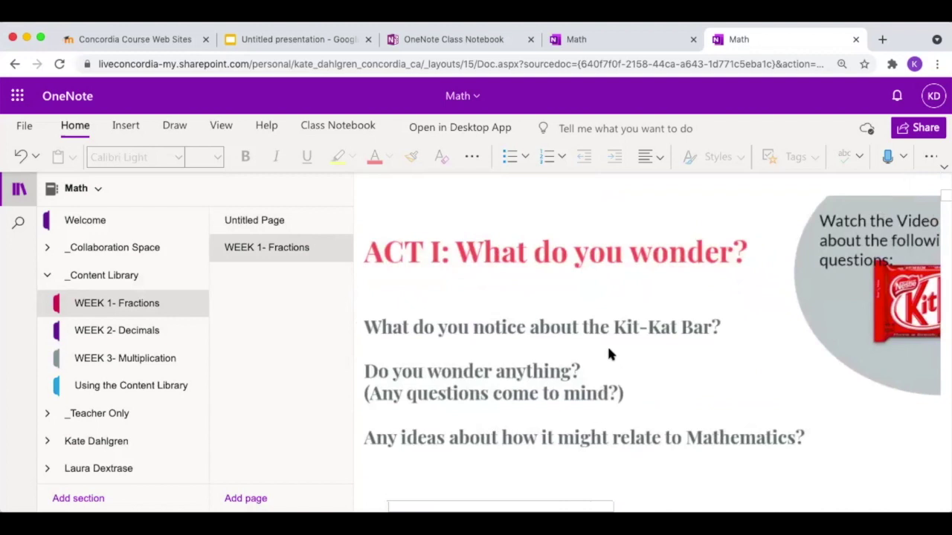
{"action": "scroll", "coordinate": [473, 275], "scroll_direction": "down", "scroll_amount": 1}
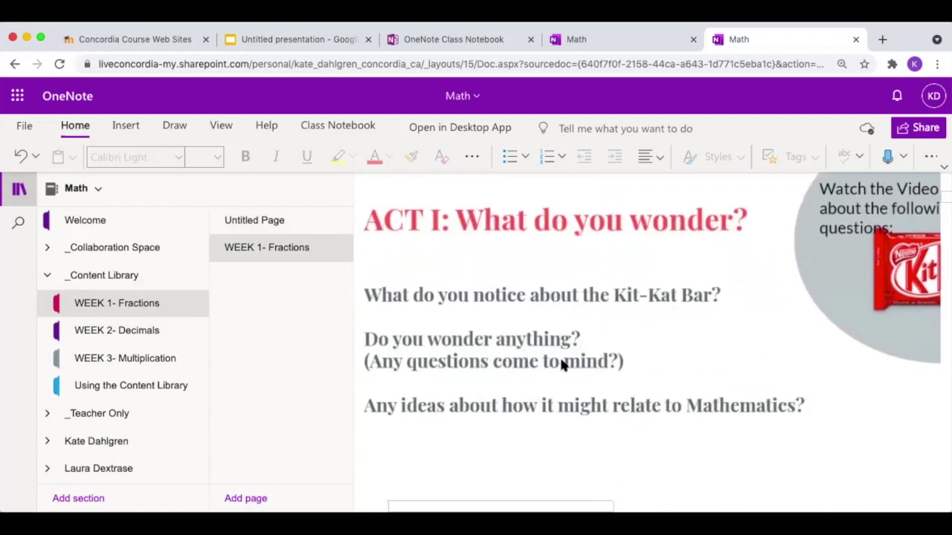
{"action": "scroll", "coordinate": [727, 345], "scroll_direction": "right", "scroll_amount": 4}
{"action": "scroll", "coordinate": [727, 345], "scroll_direction": "right", "scroll_amount": 6}
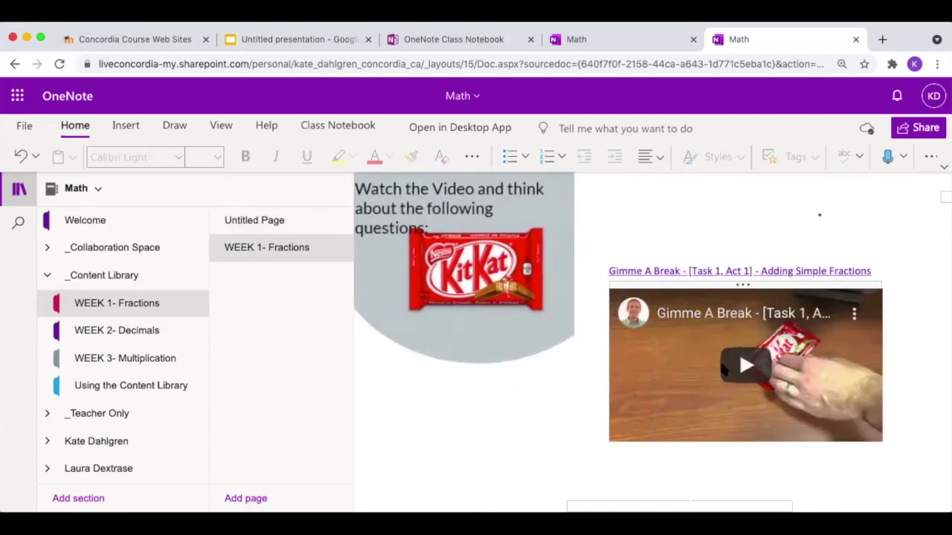
{"action": "scroll", "coordinate": [431, 409], "scroll_direction": "left", "scroll_amount": 12}
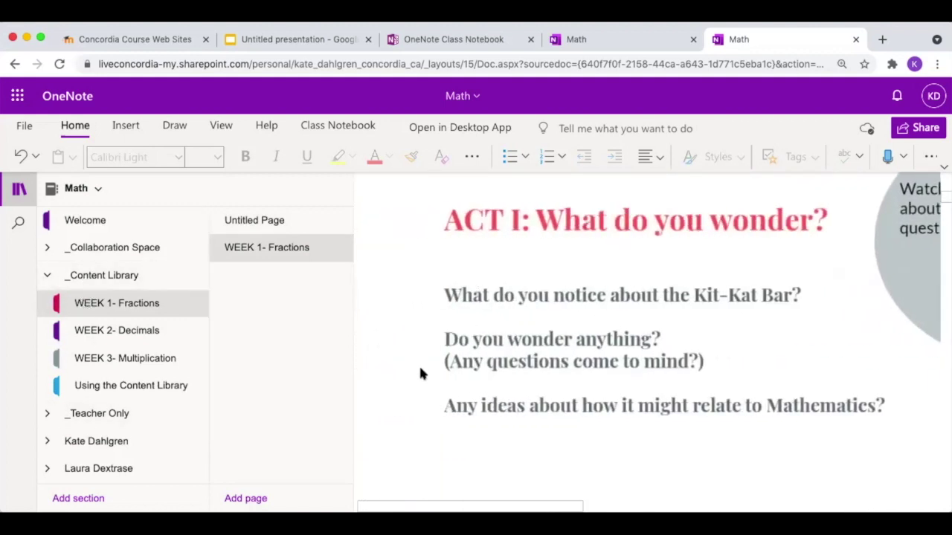
Collapse the _Content Library and view the class discussion page about numbers in the Brain Storming section of the _Collaboration Space.
{"action": "left_click", "coordinate": [46, 276]}
{"action": "left_click", "coordinate": [49, 258]}
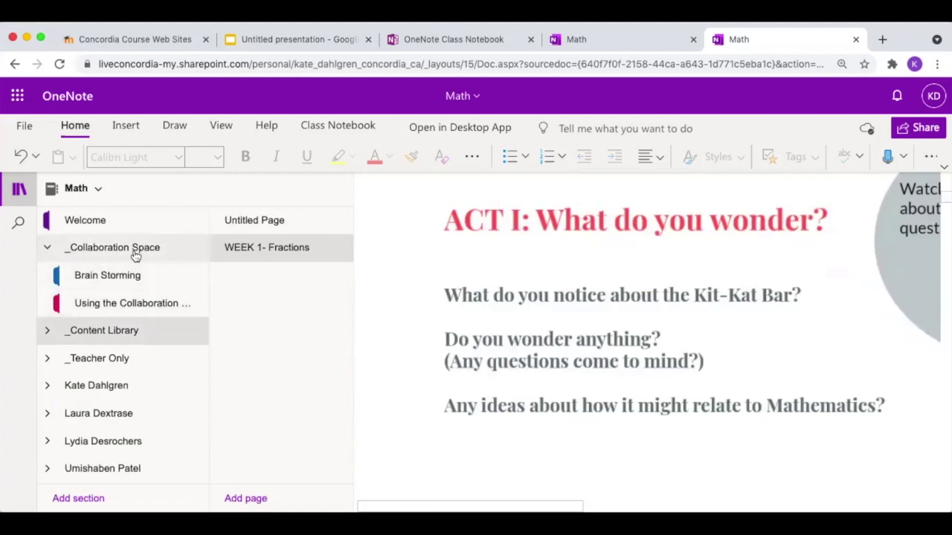
{"action": "left_click", "coordinate": [127, 276]}
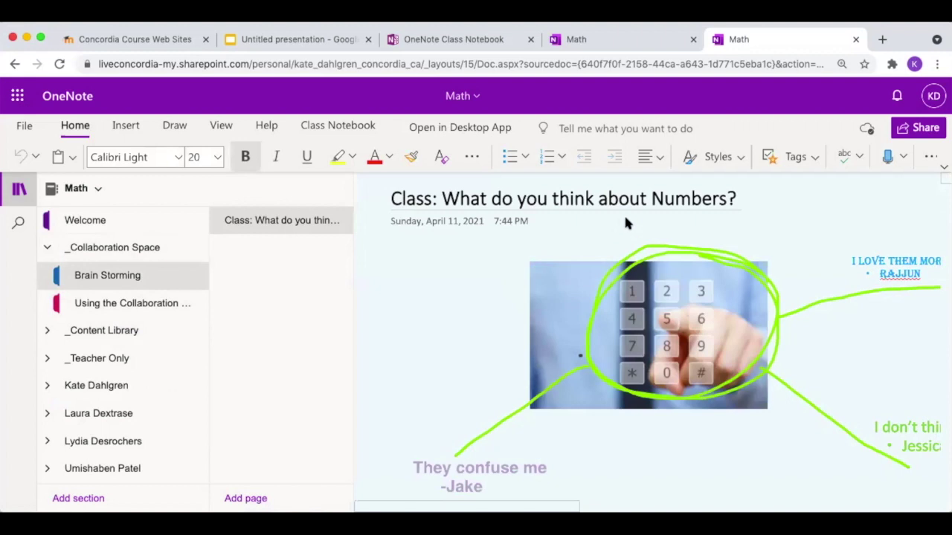
{"action": "scroll", "coordinate": [720, 268], "scroll_direction": "down", "scroll_amount": 1}
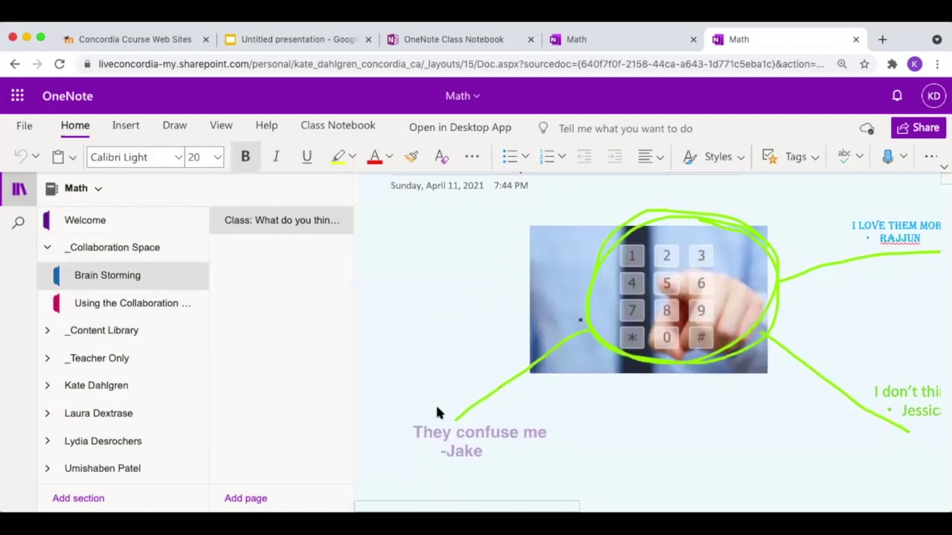
Examine the students' responses around the keypad picture on the "Class: What do you think about Numbers?" page of the Brain Storming section.
{"action": "scroll", "coordinate": [628, 409], "scroll_direction": "right", "scroll_amount": 4}
{"action": "scroll", "coordinate": [560, 406], "scroll_direction": "left", "scroll_amount": 4}
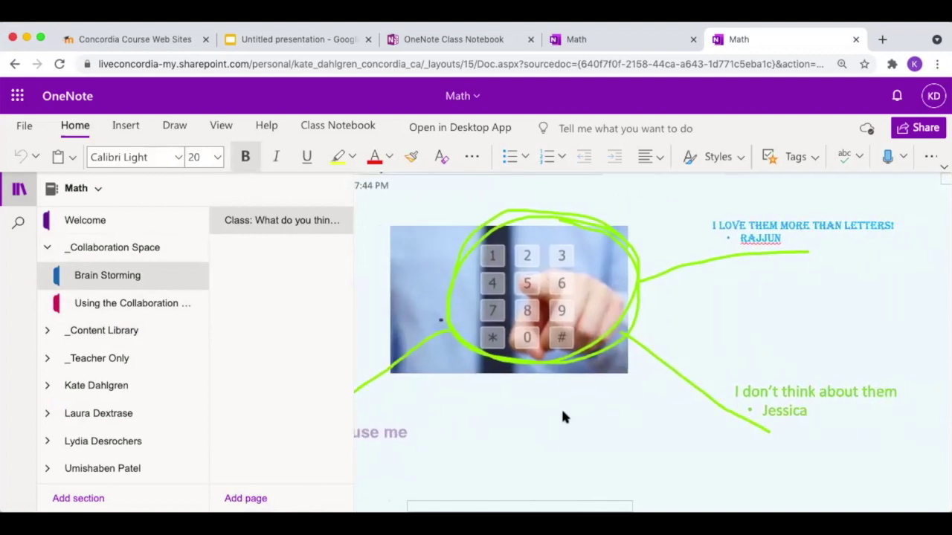
{"action": "scroll", "coordinate": [604, 428], "scroll_direction": "right", "scroll_amount": 3}
{"action": "scroll", "coordinate": [624, 417], "scroll_direction": "up", "scroll_amount": 1}
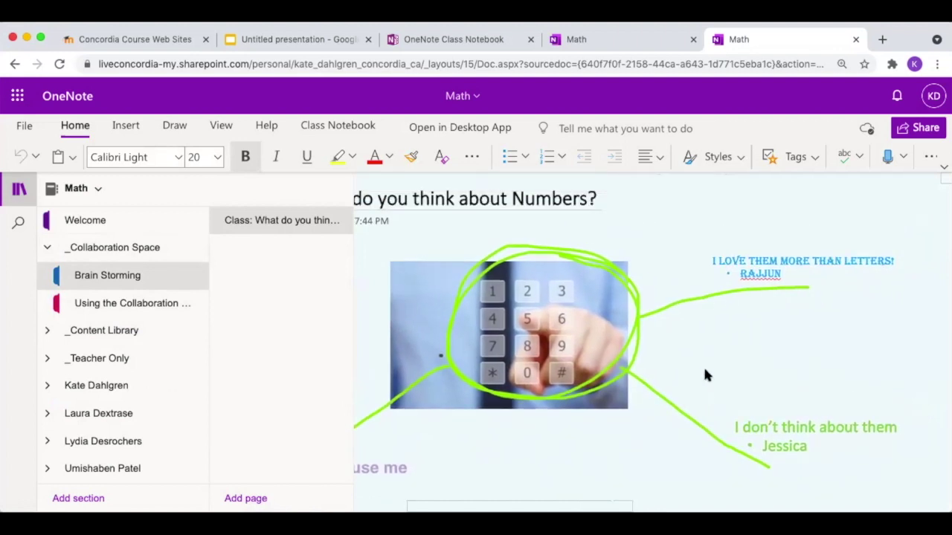
{"action": "scroll", "coordinate": [704, 371], "scroll_direction": "down", "scroll_amount": 2}
{"action": "scroll", "coordinate": [703, 371], "scroll_direction": "up", "scroll_amount": 2}
{"action": "scroll", "coordinate": [702, 374], "scroll_direction": "left", "scroll_amount": 2}
{"action": "scroll", "coordinate": [705, 381], "scroll_direction": "left", "scroll_amount": 2}
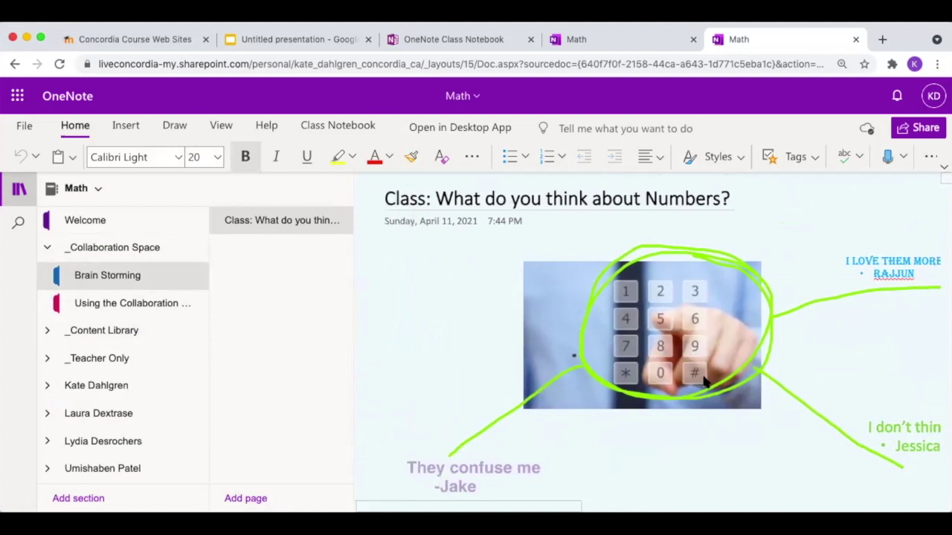
{"action": "left_click", "coordinate": [285, 403]}
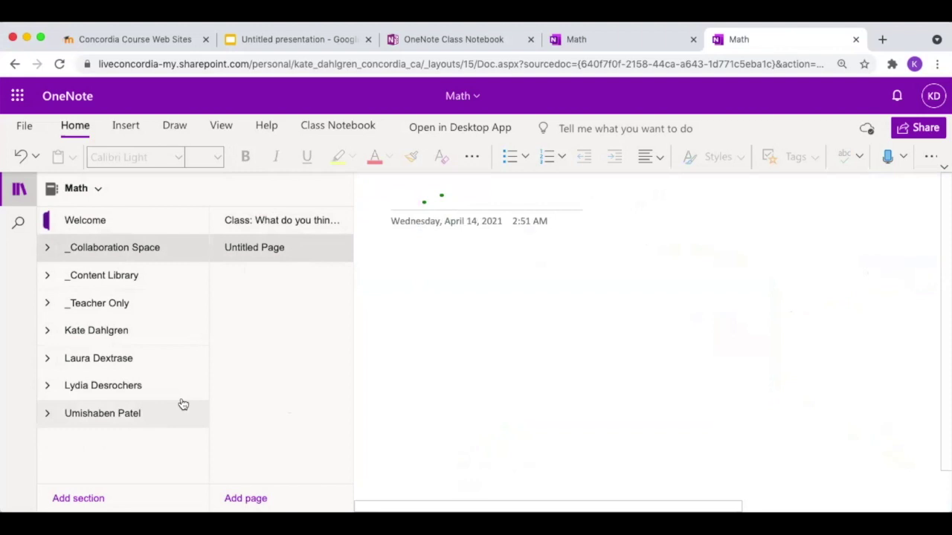
Copy the HW-WEEK ONE- FRACTIONS page from the HOMEWORK section of the _Teacher Only space.
{"action": "left_click", "coordinate": [47, 303]}
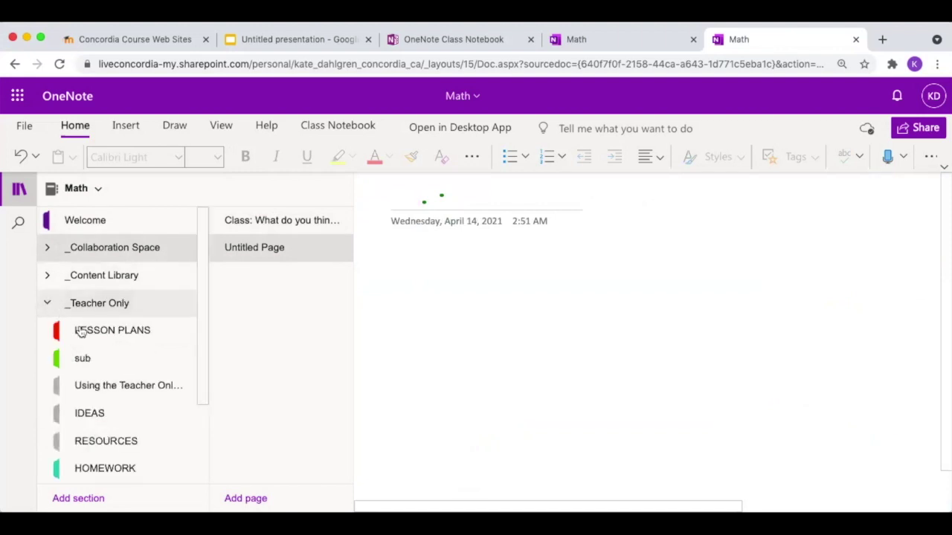
{"action": "scroll", "coordinate": [137, 455], "scroll_direction": "down", "scroll_amount": 1}
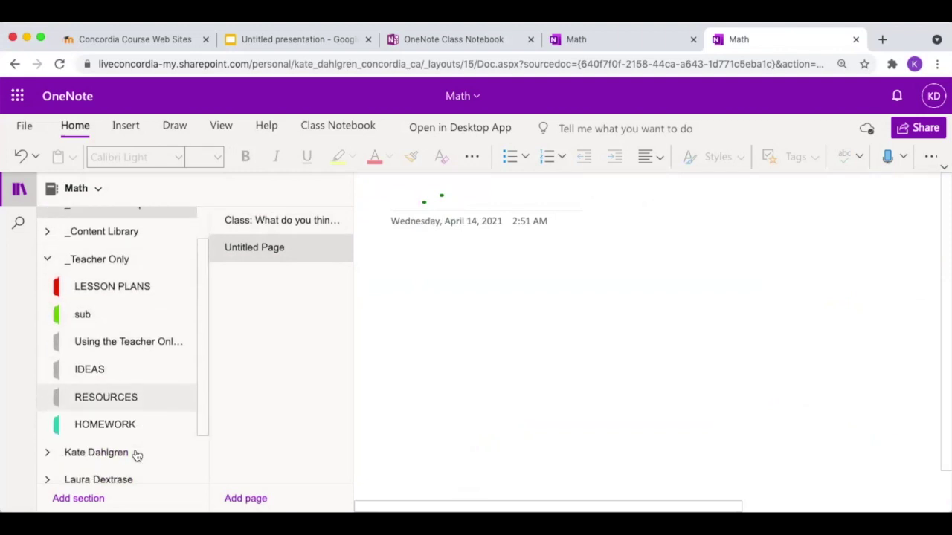
{"action": "left_click", "coordinate": [125, 427]}
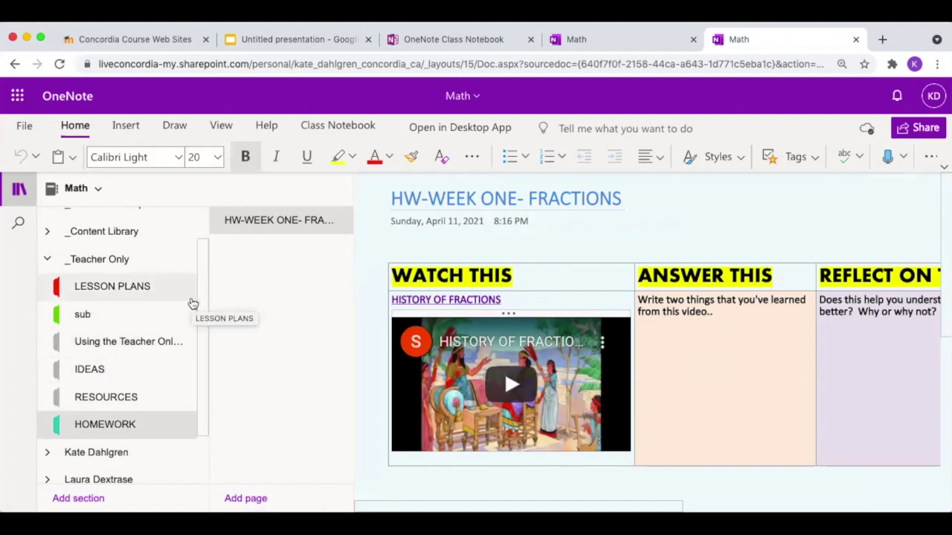
{"action": "right_click", "coordinate": [273, 220]}
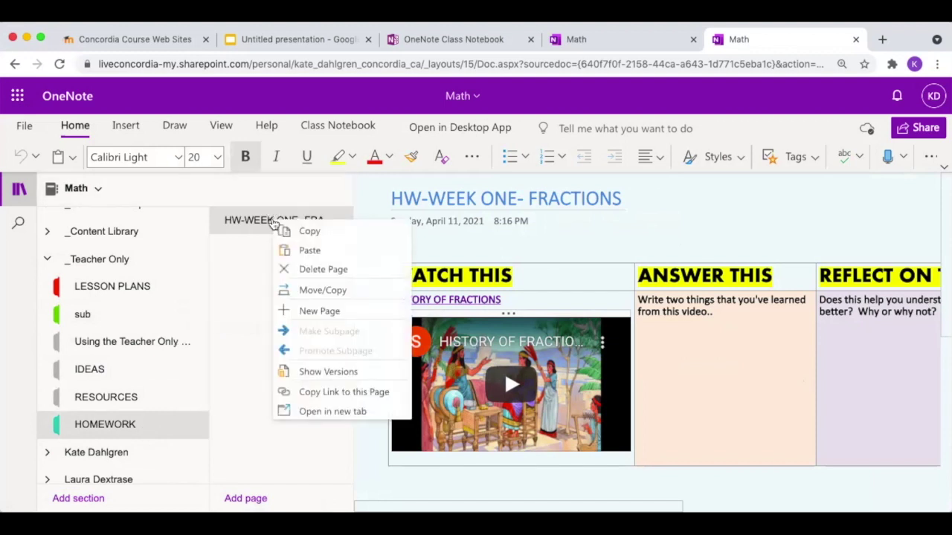
{"action": "left_click", "coordinate": [309, 231]}
Paste the copied homework page into the WEEK 1- Fractions section of the _Content Library and open it.
{"action": "scroll", "coordinate": [105, 284], "scroll_direction": "up", "scroll_amount": 1}
{"action": "left_click", "coordinate": [47, 275]}
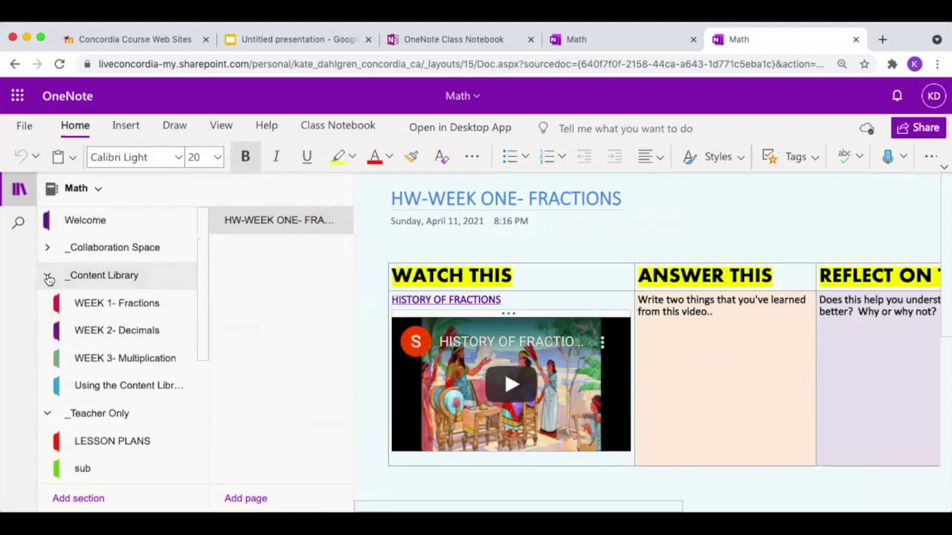
{"action": "left_click", "coordinate": [67, 301]}
{"action": "right_click", "coordinate": [266, 308]}
{"action": "left_click", "coordinate": [293, 336]}
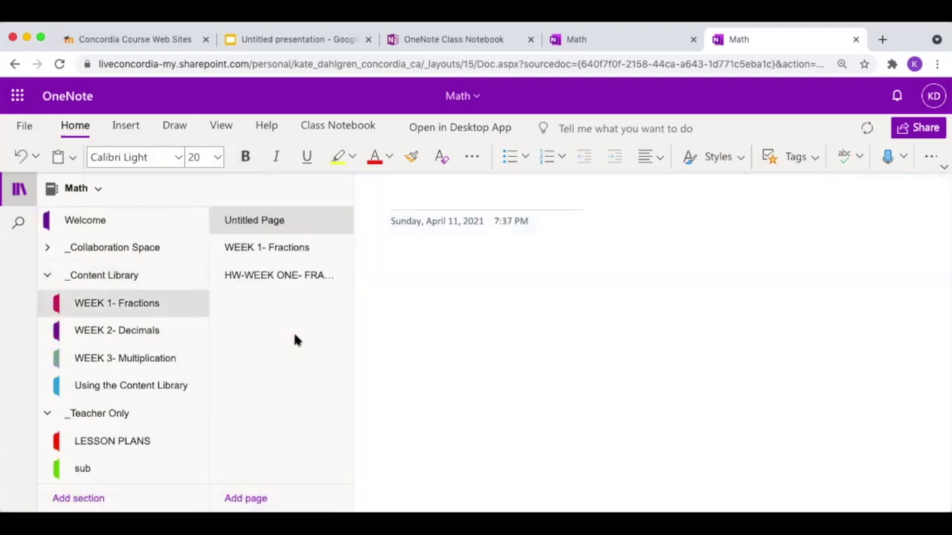
{"action": "left_click", "coordinate": [288, 276]}
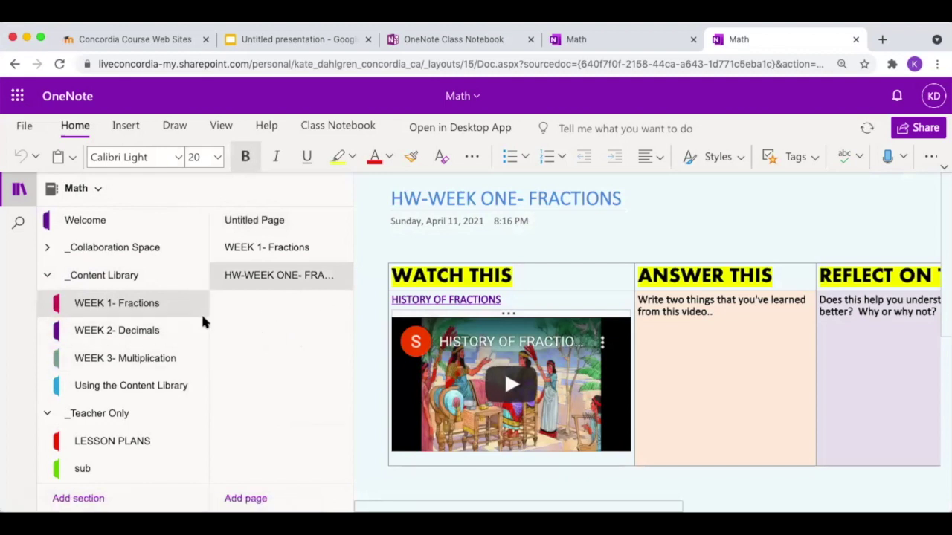
Collapse the _Teacher Only group and open the Distribute Page options for the HW-WEEK ONE- FRACTIONS page.
{"action": "left_click", "coordinate": [46, 413]}
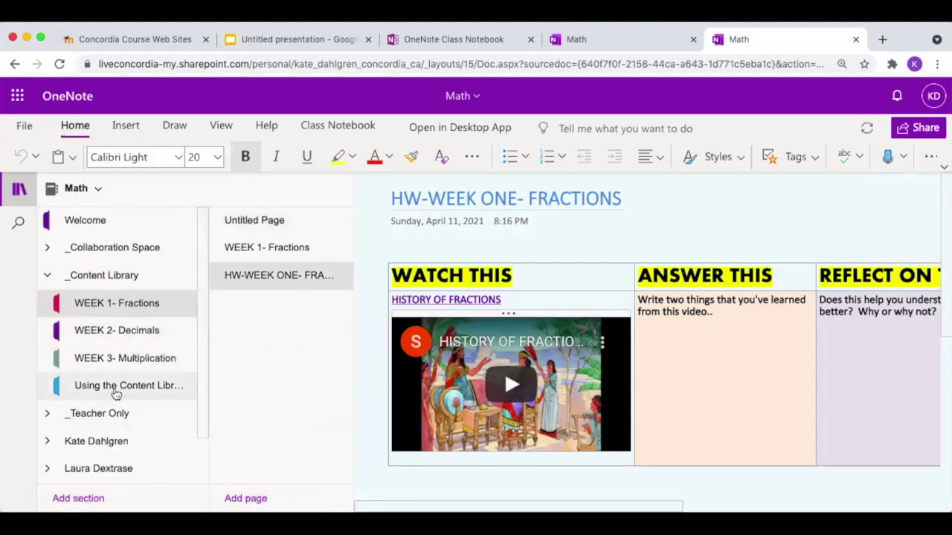
{"action": "scroll", "coordinate": [127, 404], "scroll_direction": "down", "scroll_amount": 1}
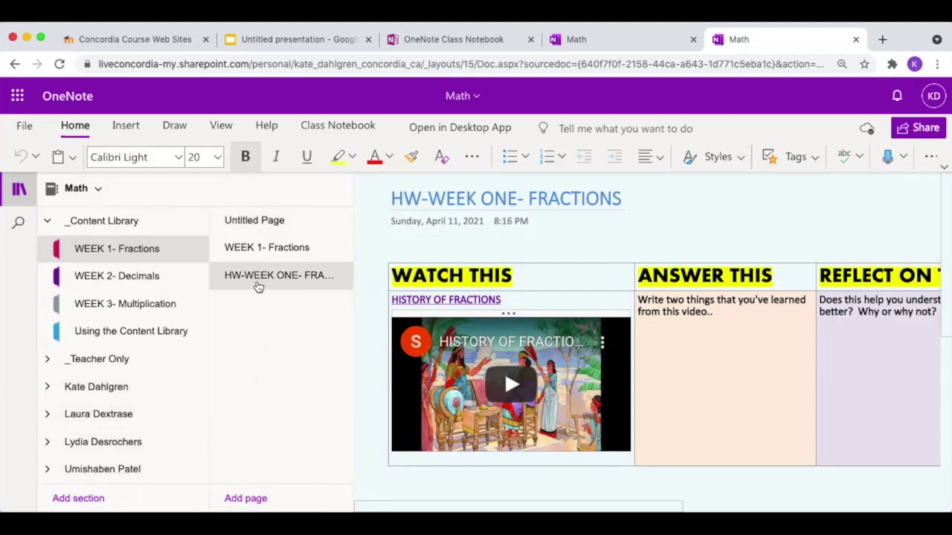
{"action": "left_click", "coordinate": [327, 127]}
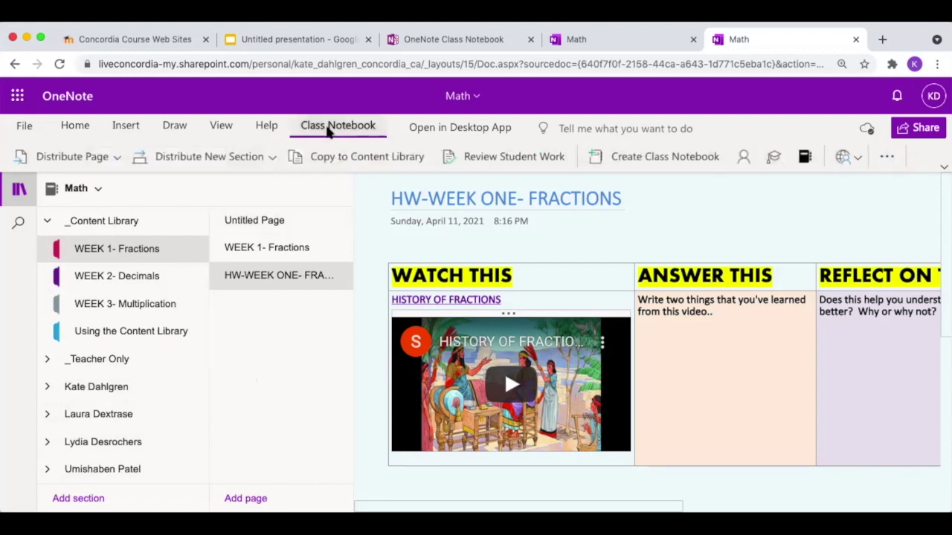
{"action": "left_click", "coordinate": [116, 159]}
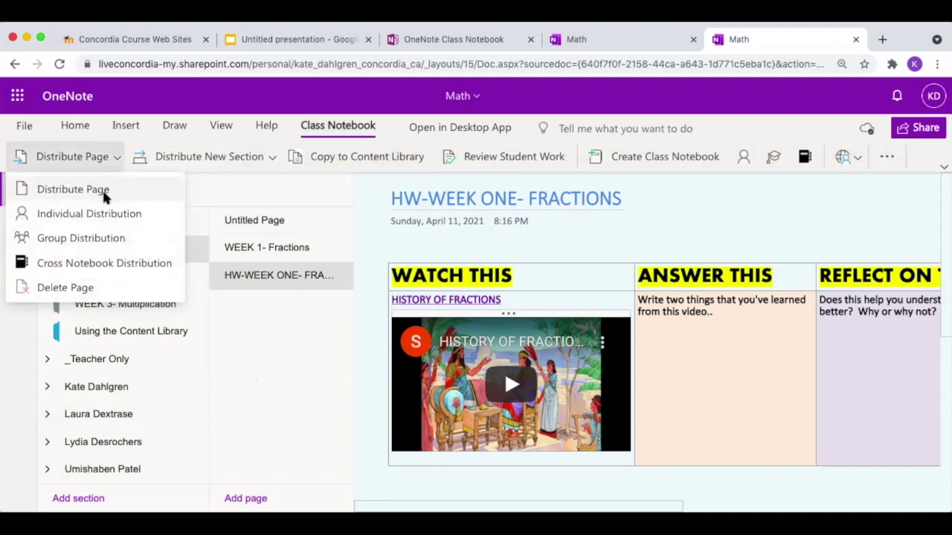
{"action": "left_click", "coordinate": [105, 191]}
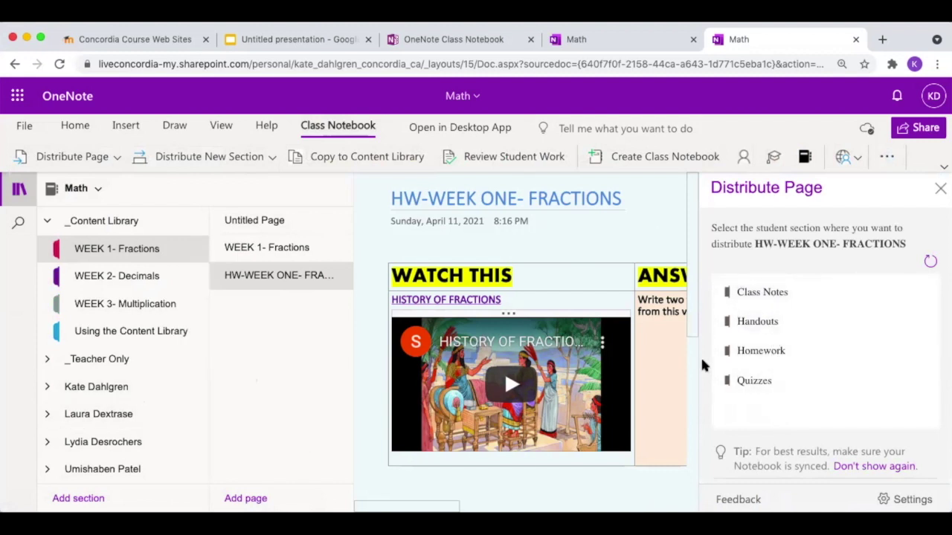
View the sections in the first two student notebooks and choose Homework as the student section for distributing the page.
{"action": "left_click", "coordinate": [46, 387]}
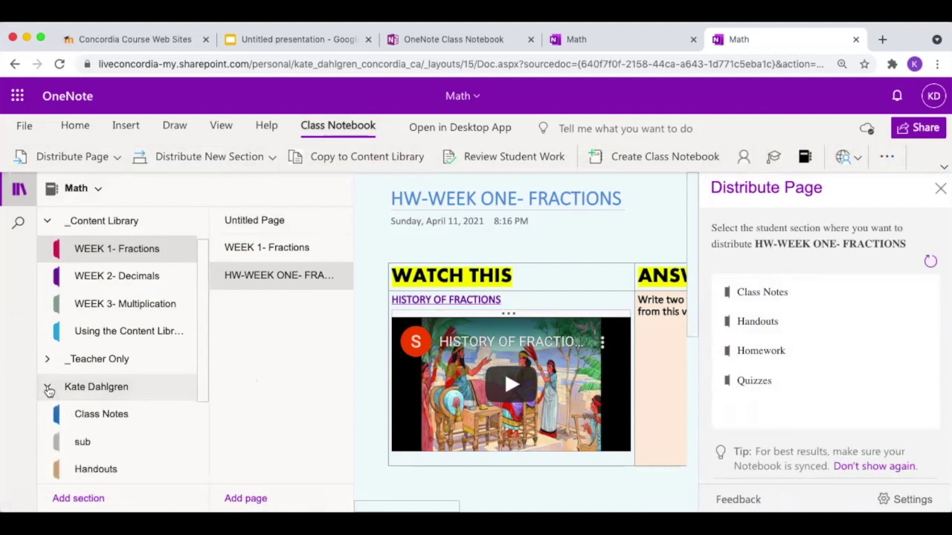
{"action": "scroll", "coordinate": [89, 371], "scroll_direction": "down", "scroll_amount": 2}
{"action": "left_click", "coordinate": [47, 301]}
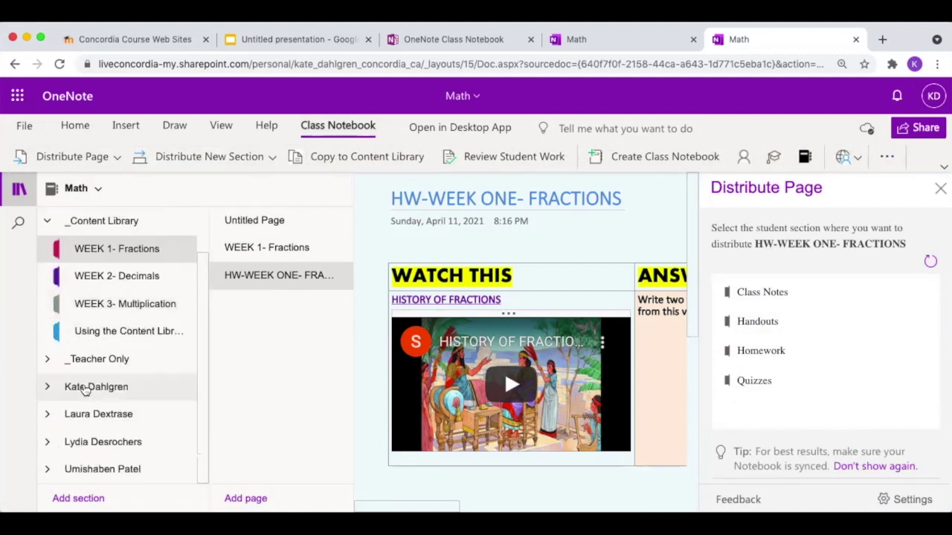
{"action": "left_click", "coordinate": [46, 414]}
{"action": "scroll", "coordinate": [108, 416], "scroll_direction": "down", "scroll_amount": 1}
{"action": "scroll", "coordinate": [121, 399], "scroll_direction": "down", "scroll_amount": 1}
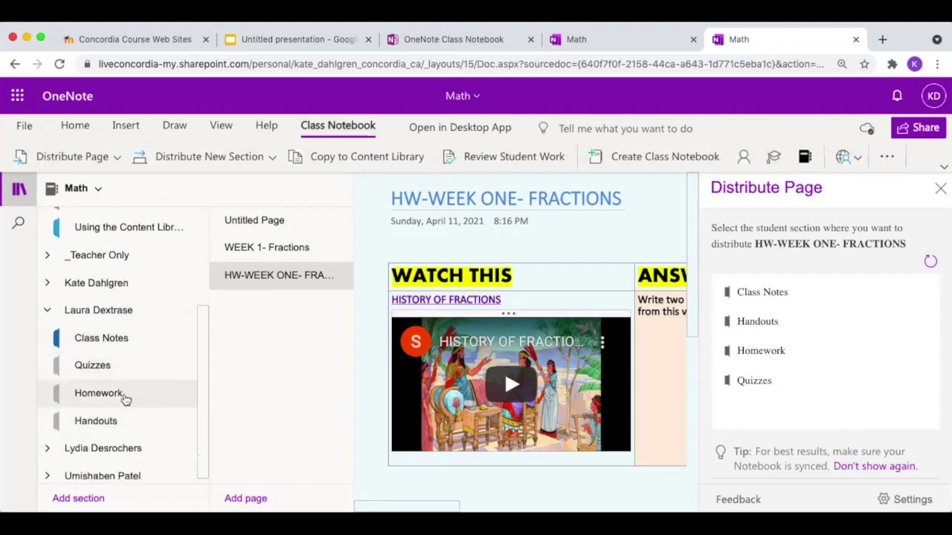
{"action": "left_click", "coordinate": [788, 354]}
{"action": "double_click", "coordinate": [774, 352]}
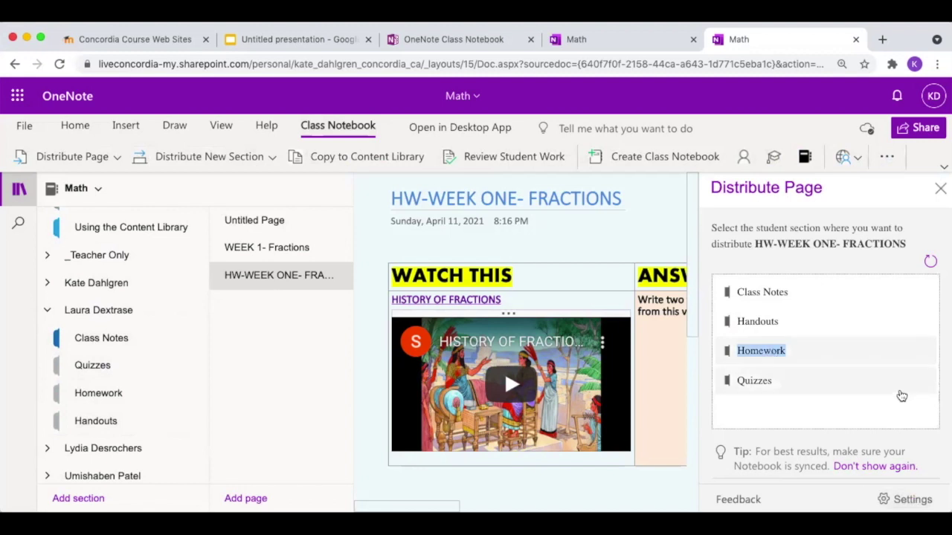
View the WEEK ONE- FRACTIONS page in the expanded student notebook's Homework section and close the Distribute Page options.
{"action": "left_click", "coordinate": [106, 392]}
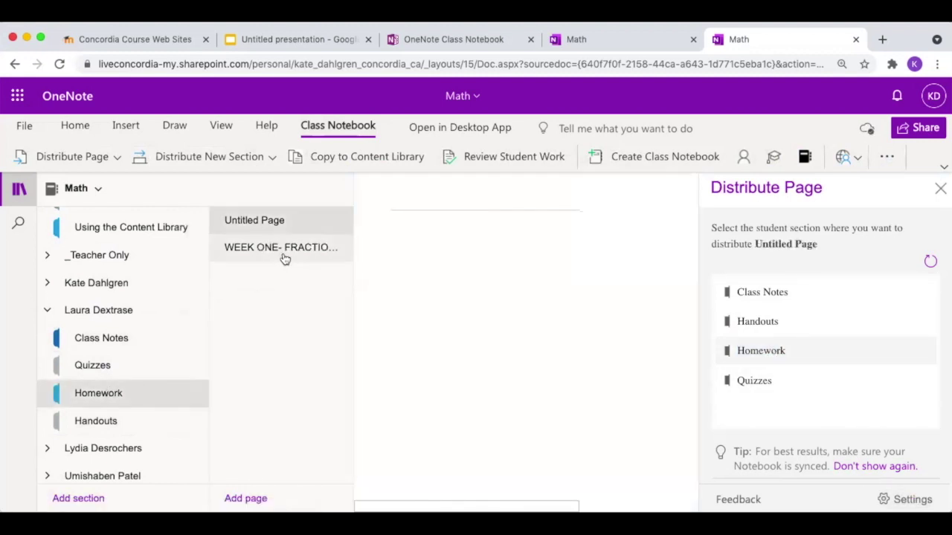
{"action": "left_click", "coordinate": [286, 253]}
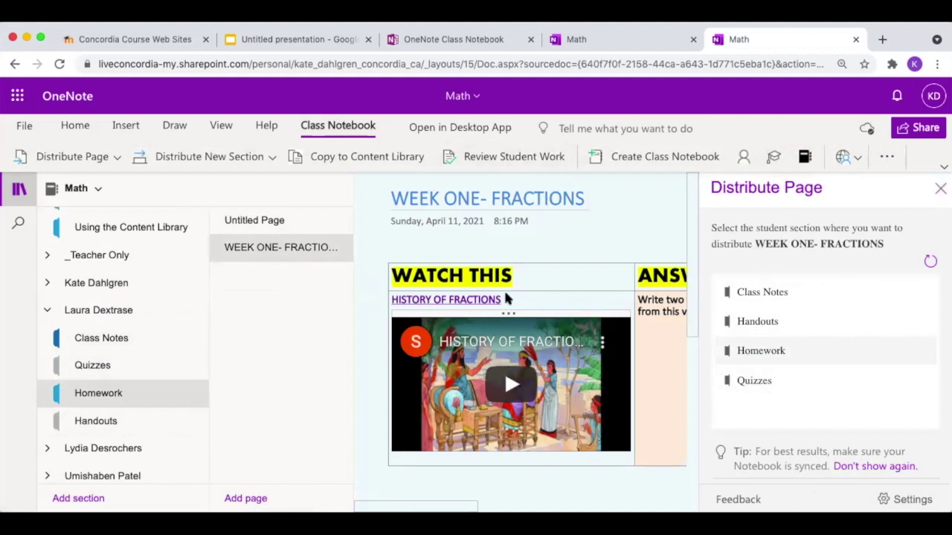
{"action": "left_click", "coordinate": [941, 188]}
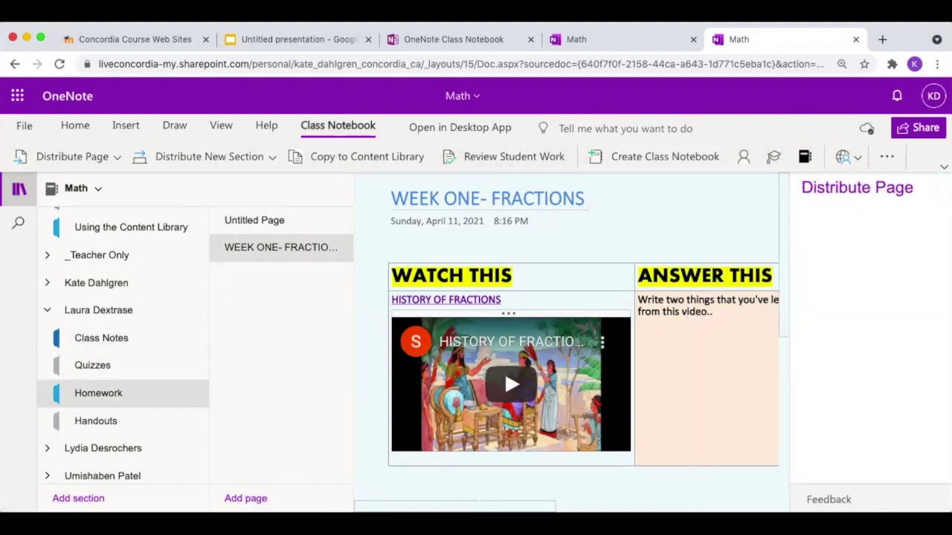
Review the second listed student's work on the WEEK ONE- FRACTIONS page of the Homework section, and collapse the notebook's expanded section groups.
{"action": "left_click", "coordinate": [477, 157]}
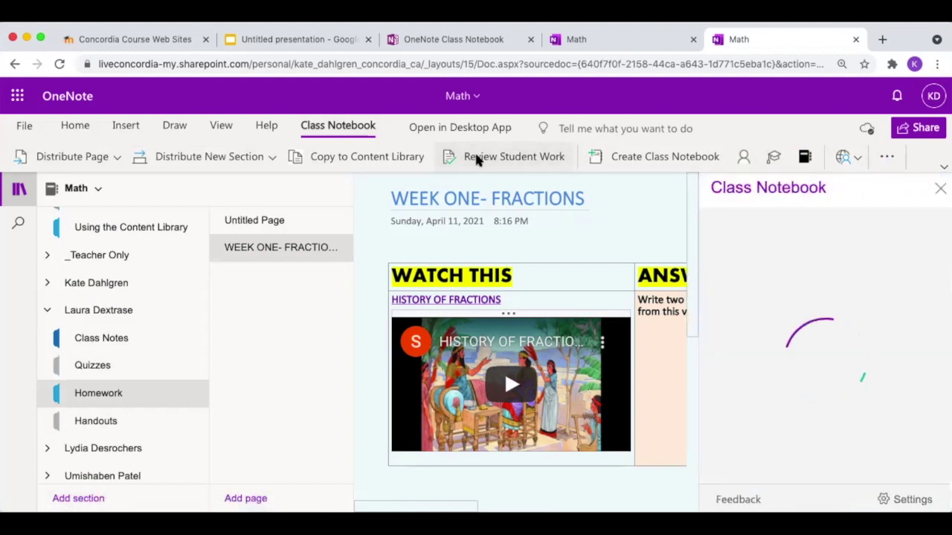
{"action": "left_click", "coordinate": [770, 342]}
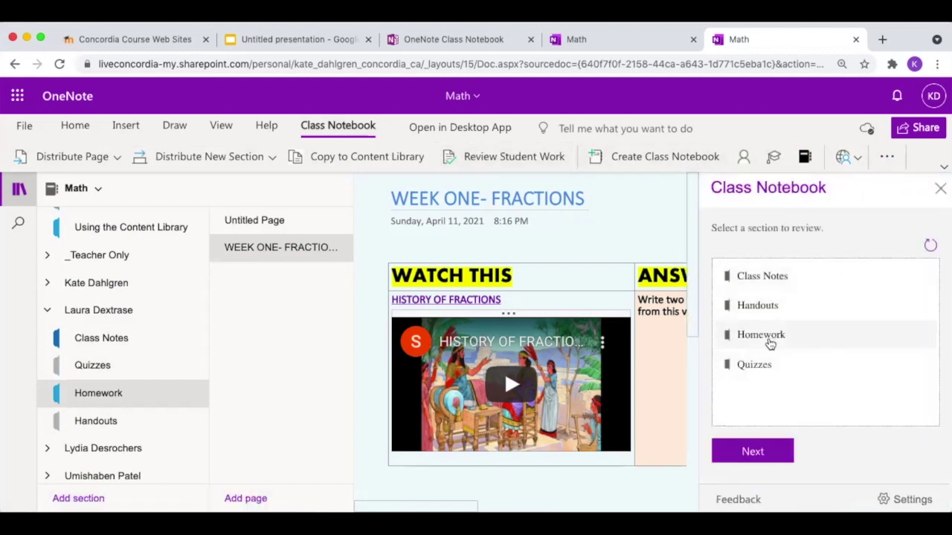
{"action": "left_click", "coordinate": [755, 451]}
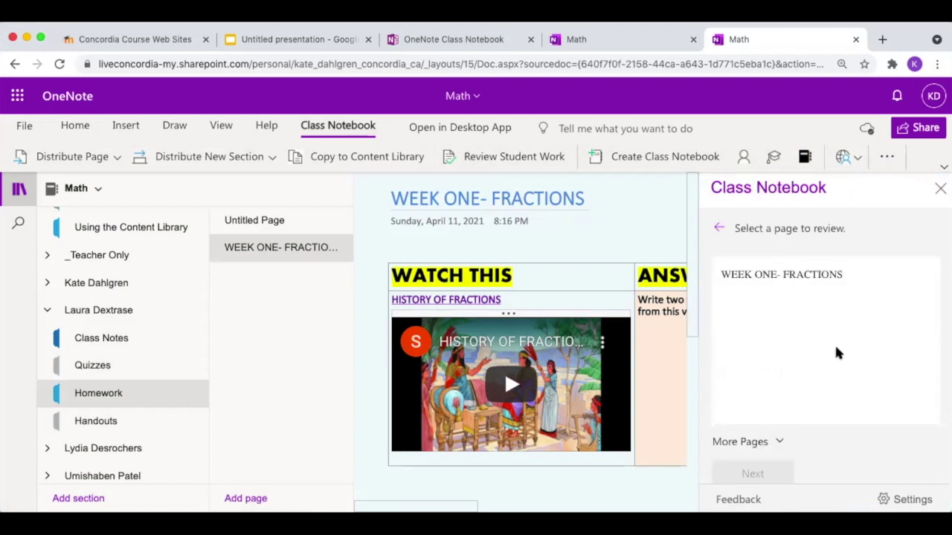
{"action": "left_click", "coordinate": [792, 275]}
{"action": "left_click", "coordinate": [751, 473]}
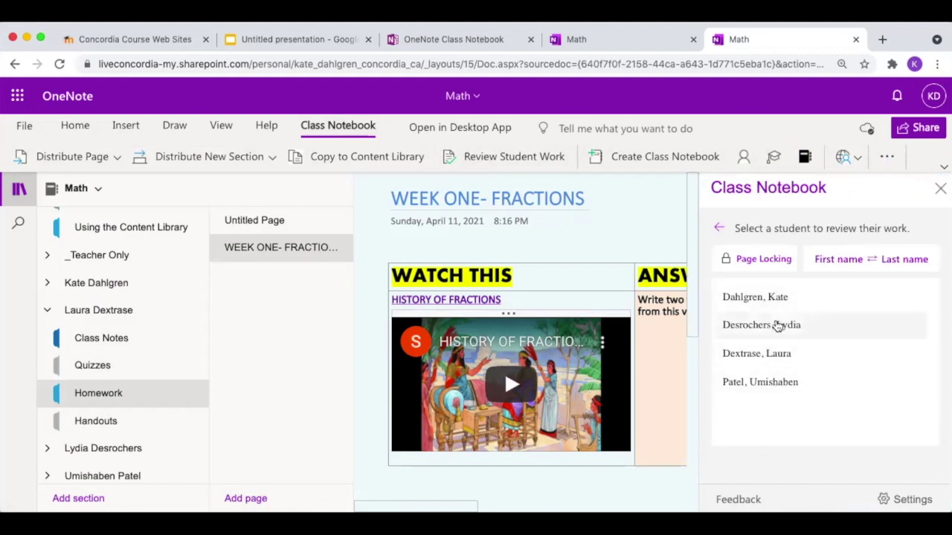
{"action": "left_click", "coordinate": [777, 327]}
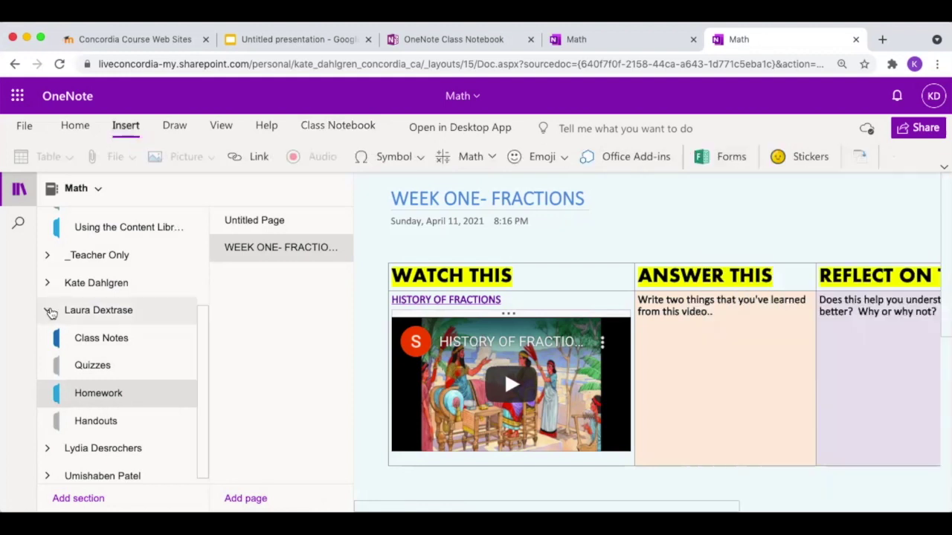
{"action": "left_click", "coordinate": [47, 221]}
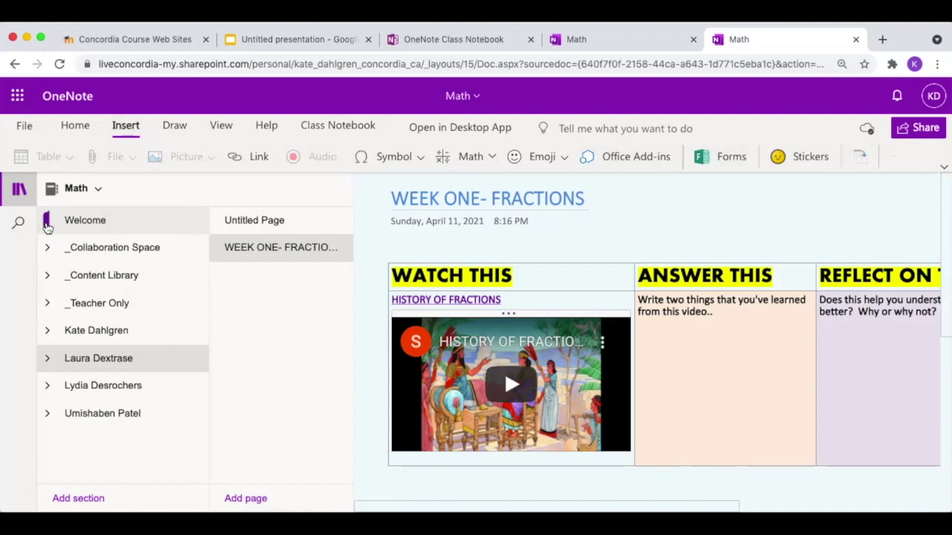